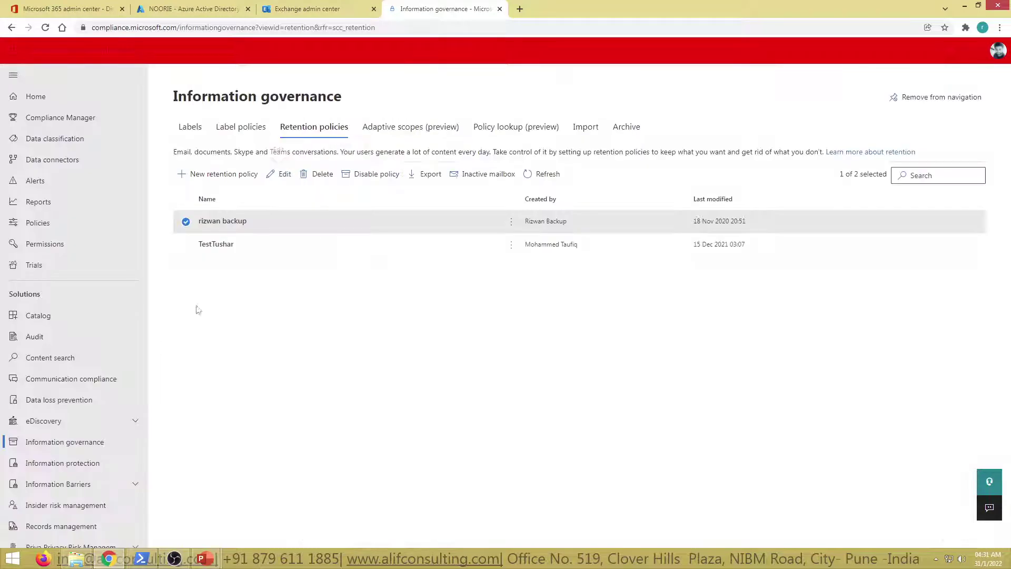
Step: Open the Core eDiscovery case list from the eDiscovery nav section, then start a blank browser tab
left_click(74, 420)
scroll(90, 422, "down", 2)
left_click(55, 335)
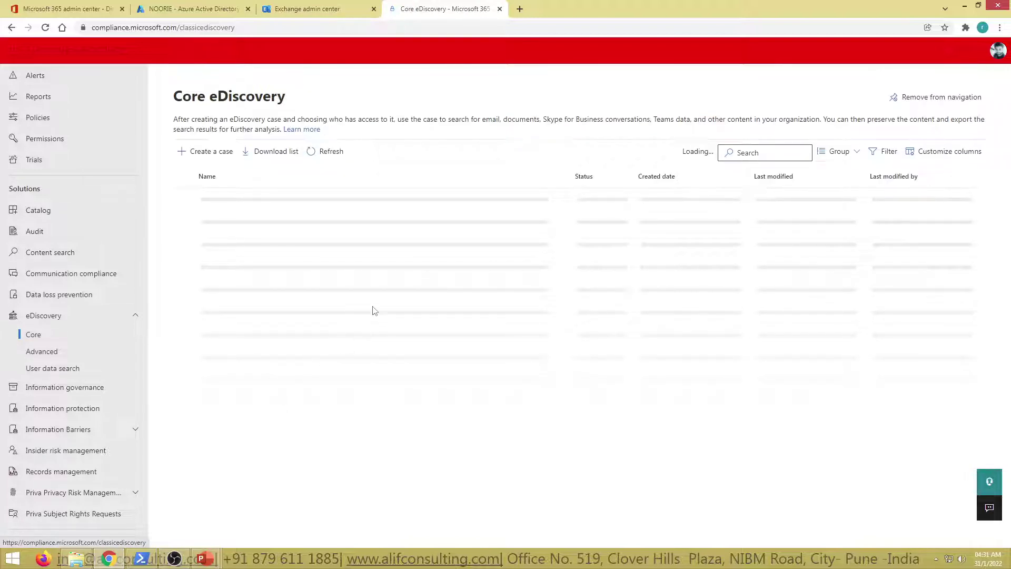
left_click(520, 9)
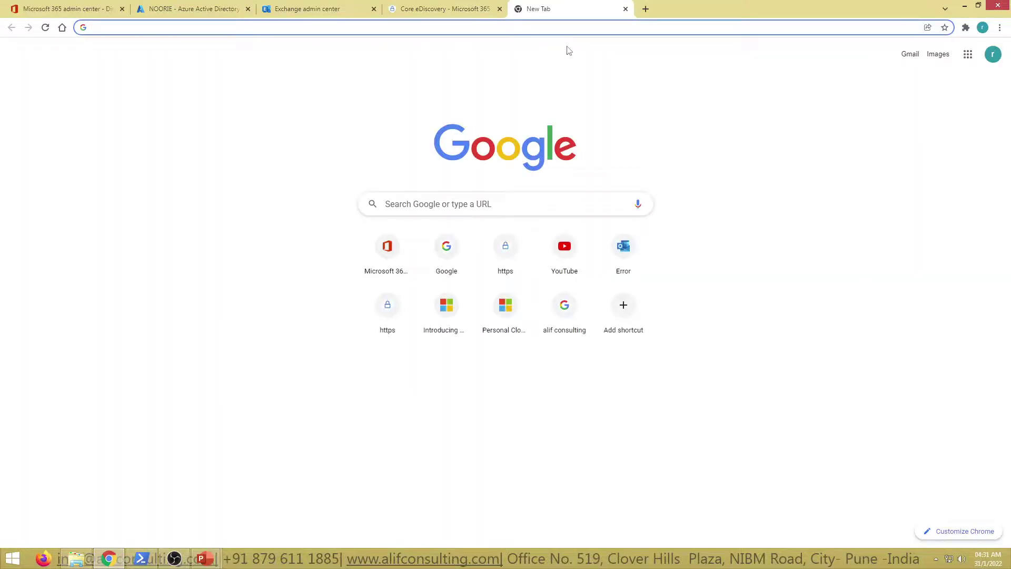
Step: Load protection.office.com and open eDiscovery, which redirects to the Core eDiscovery list of 7 cases
type("protection.office.com")
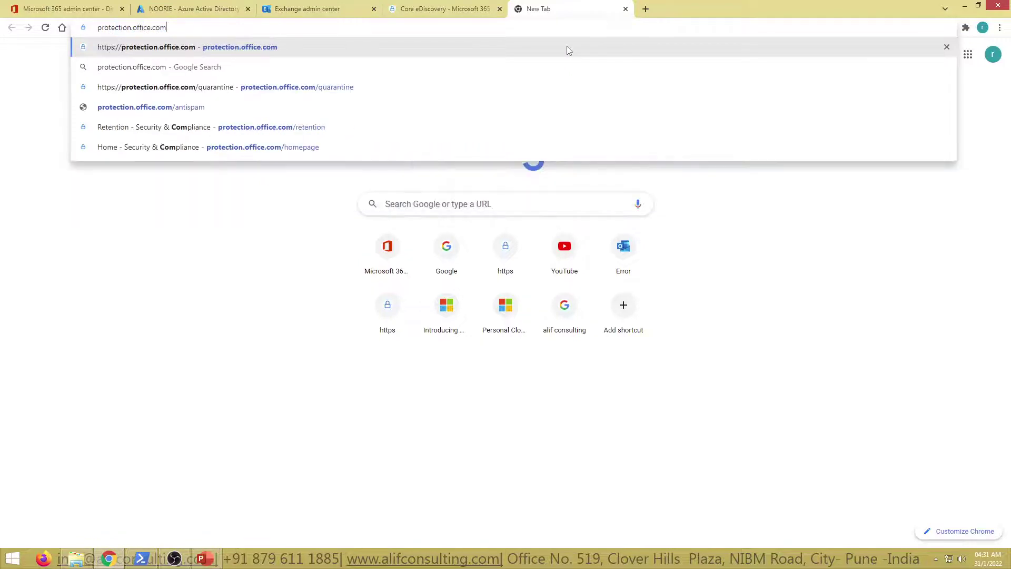
key("Return")
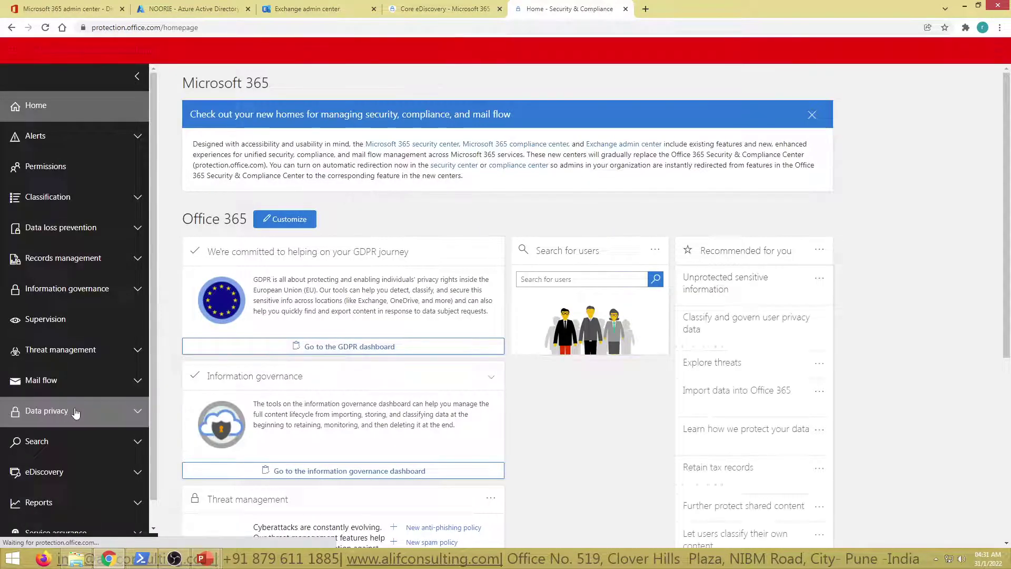
left_click(67, 440)
scroll(52, 432, "down", 1)
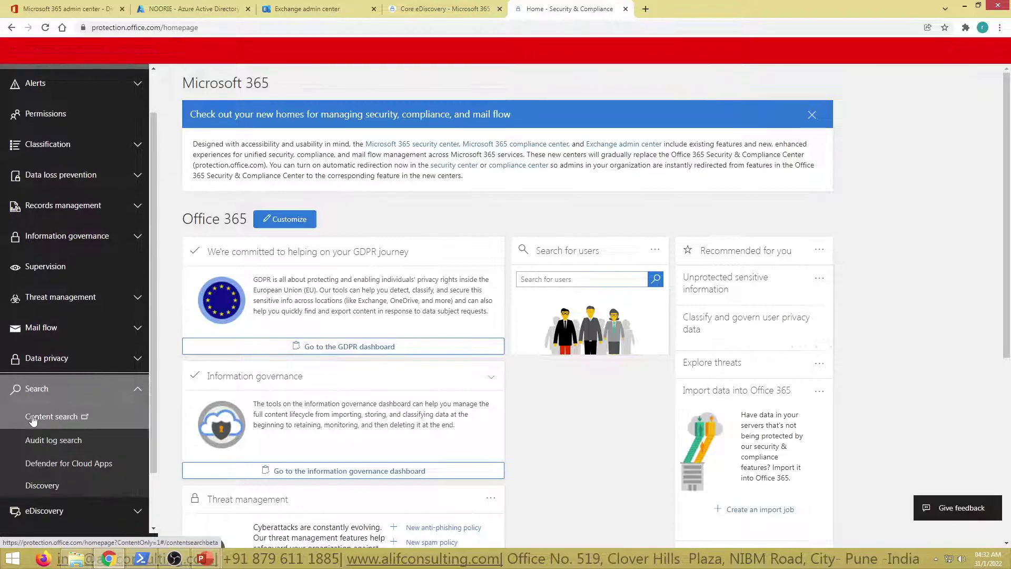
scroll(79, 439, "down", 1)
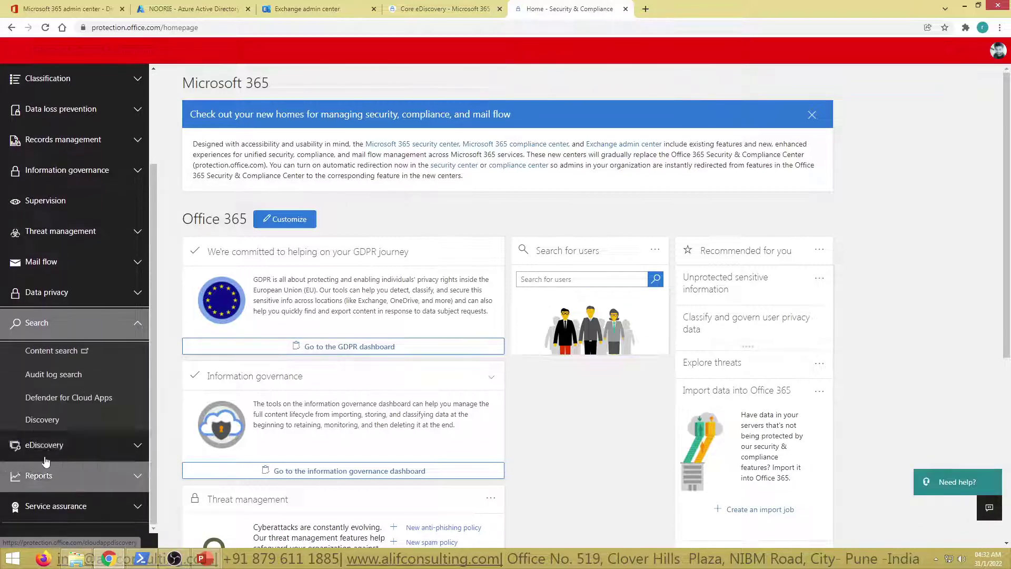
left_click(52, 447)
scroll(55, 449, "down", 1)
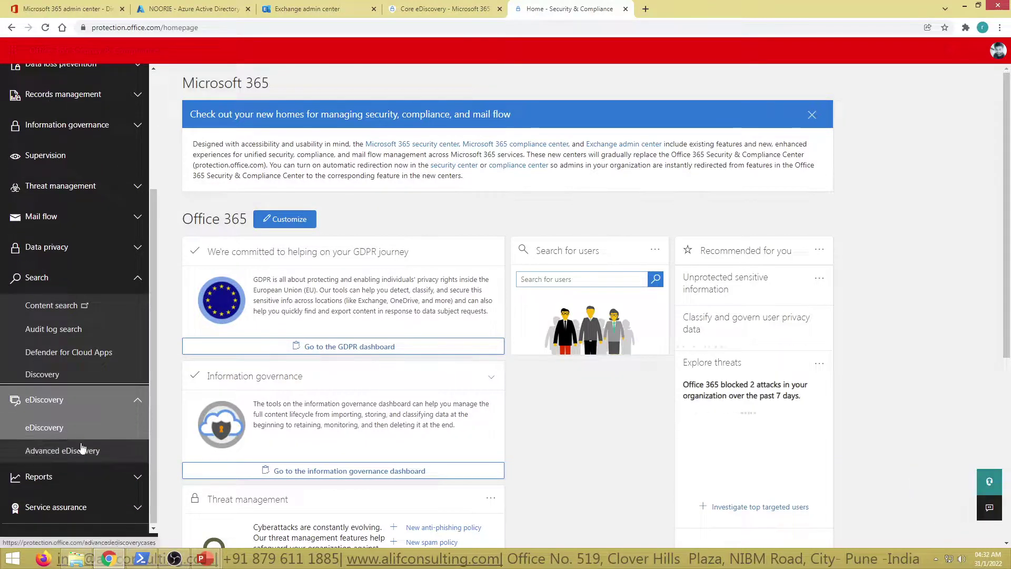
left_click(44, 428)
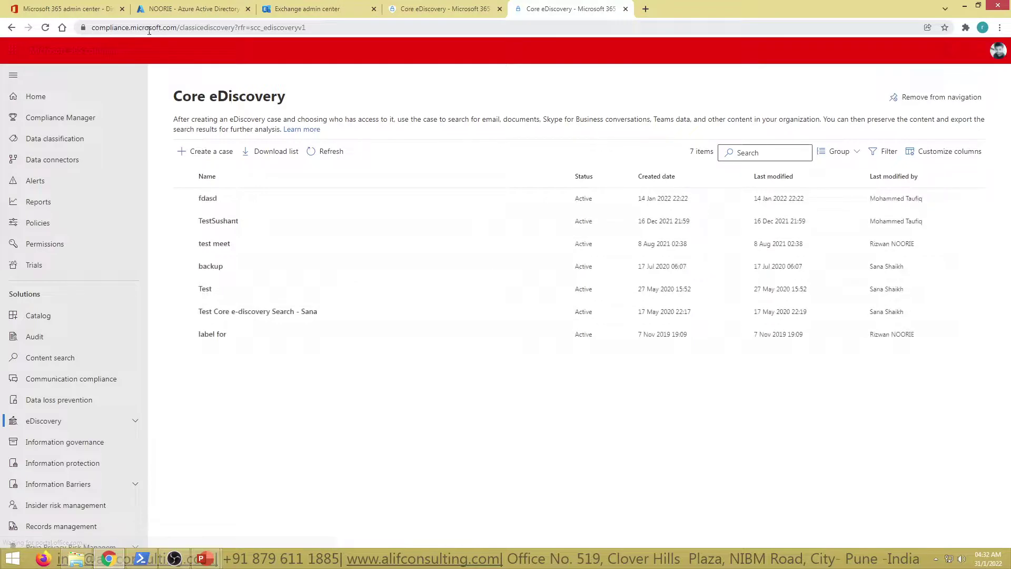
Step: Step back and forward through the tabs' history, ending on Core eDiscovery again
left_click(12, 27)
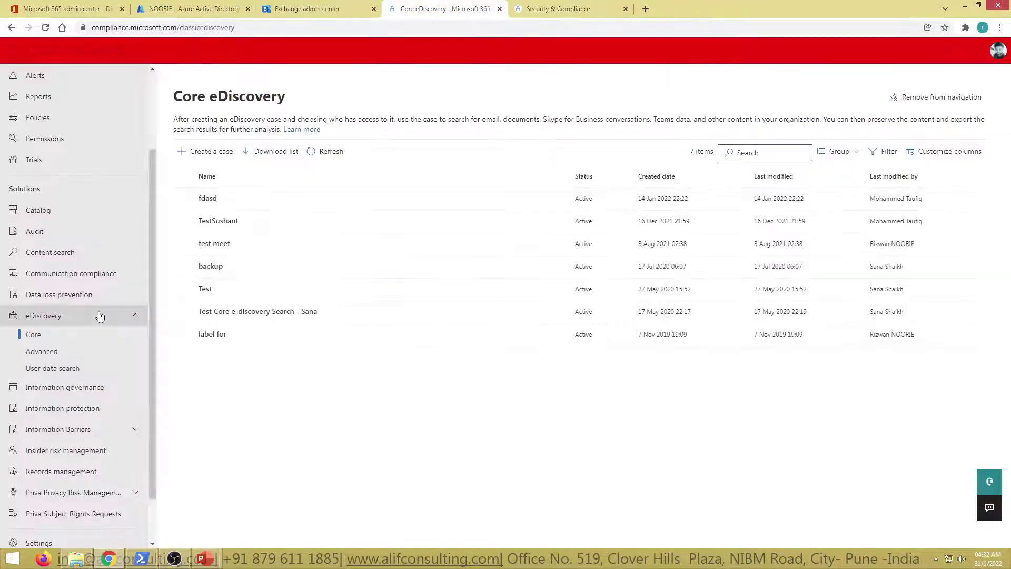
key("ctrl+Tab")
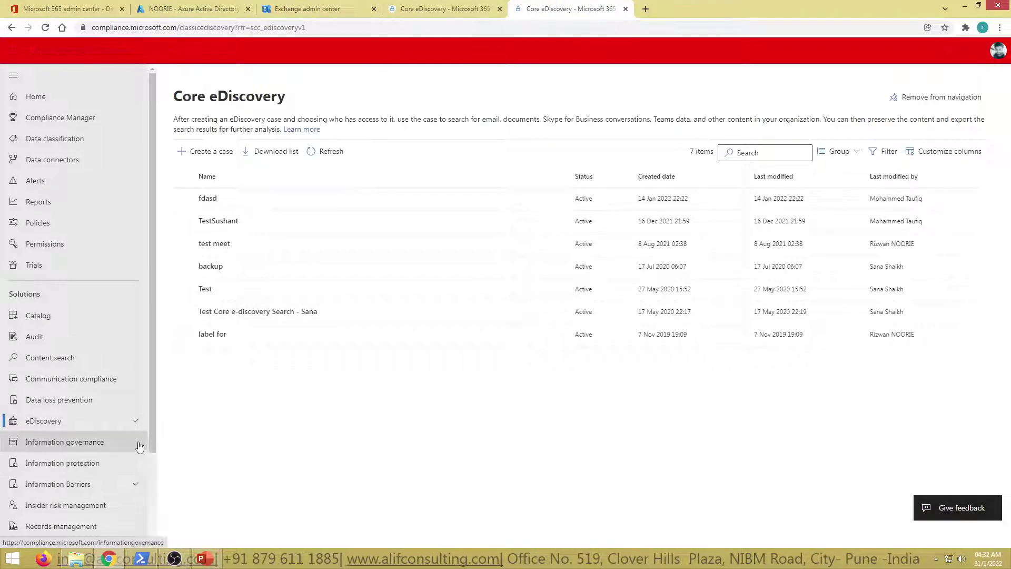
left_click(11, 28)
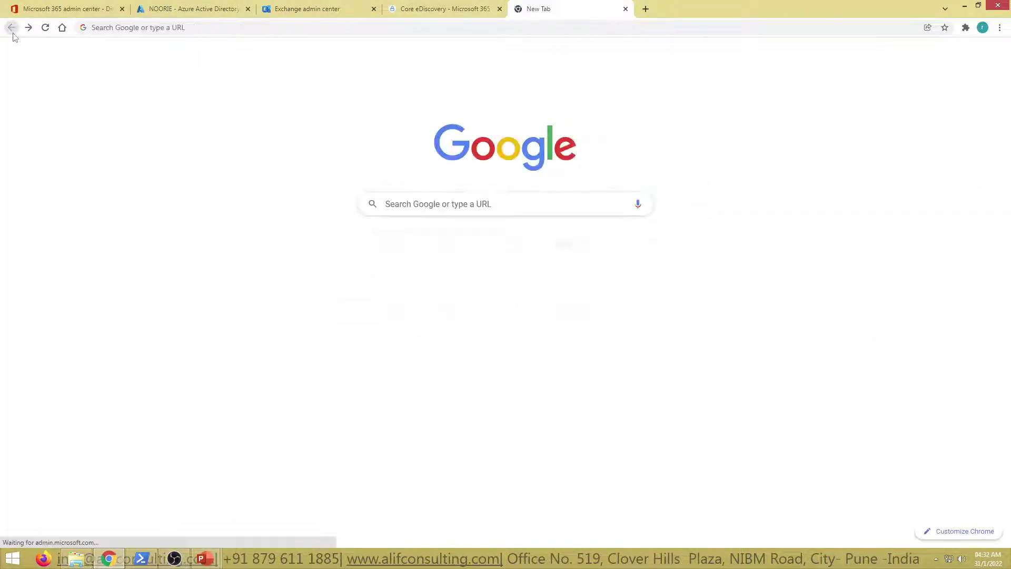
left_click(28, 28)
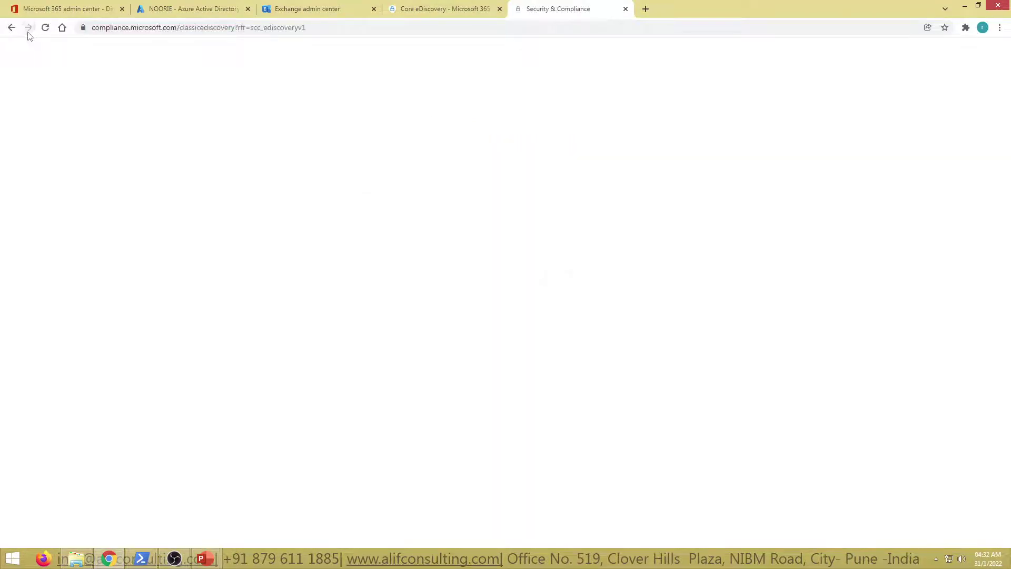
Step: Reload protection.office.com and open Content search under Search, landing on its 10 completed searches
left_click(124, 28)
type("pro")
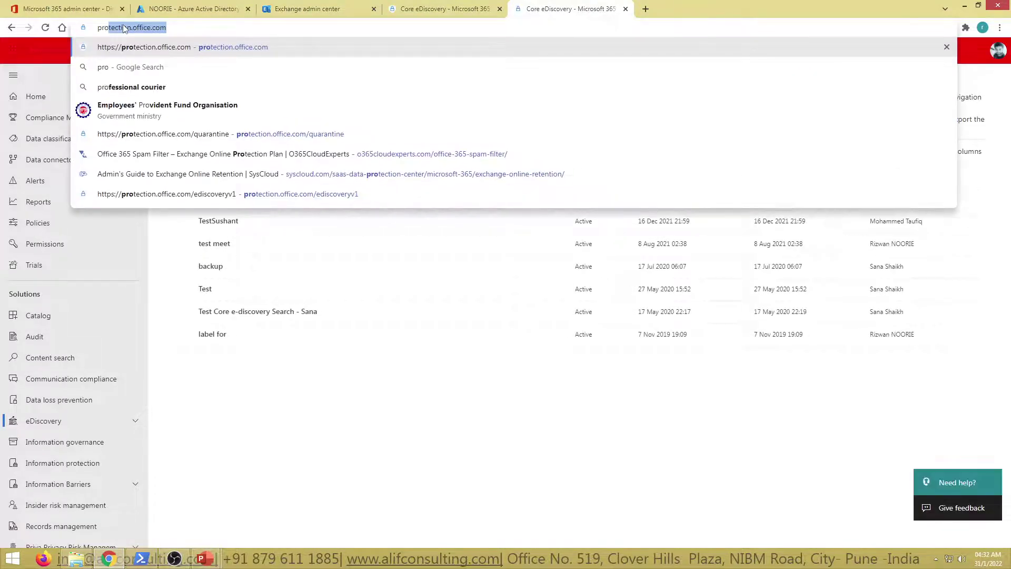
key("End")
key("Return")
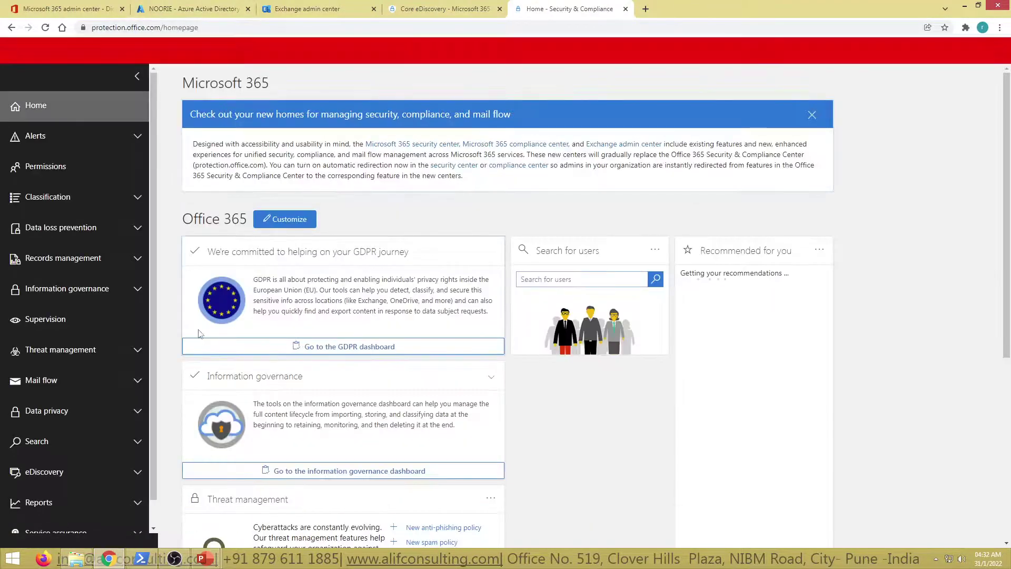
left_click(70, 451)
left_click(72, 468)
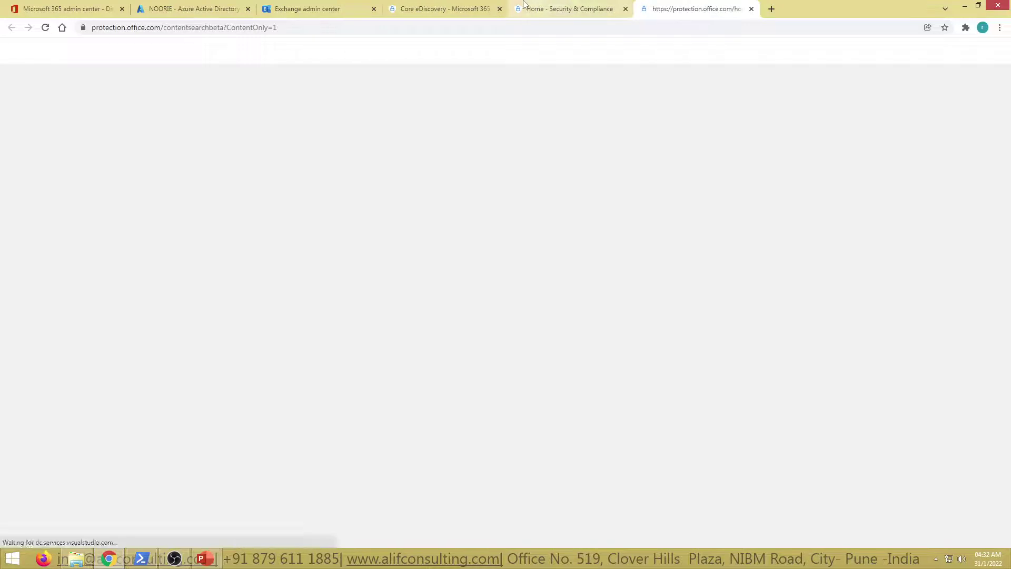
left_click(576, 16)
left_click(690, 9)
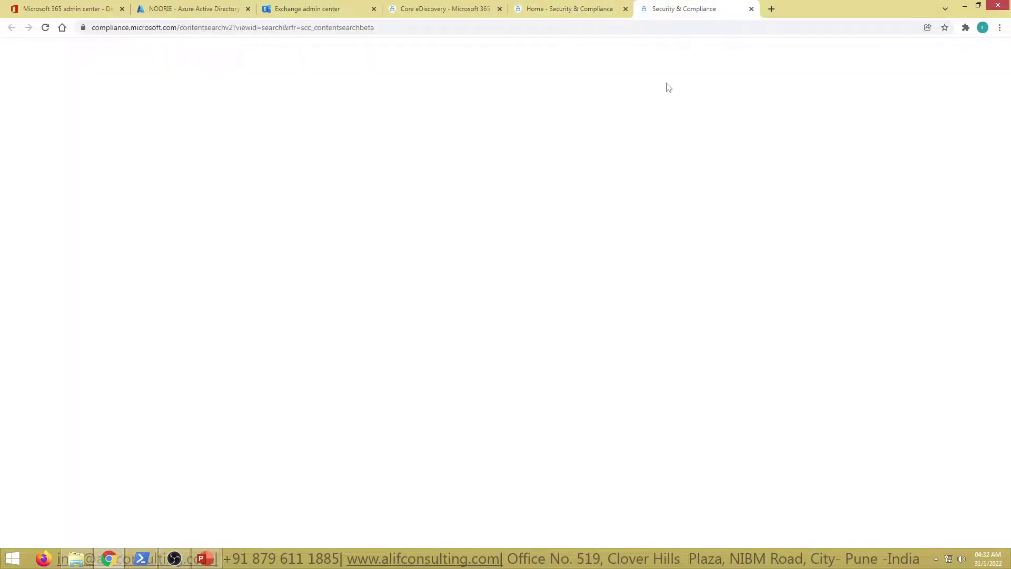
left_click(569, 9)
left_click(690, 9)
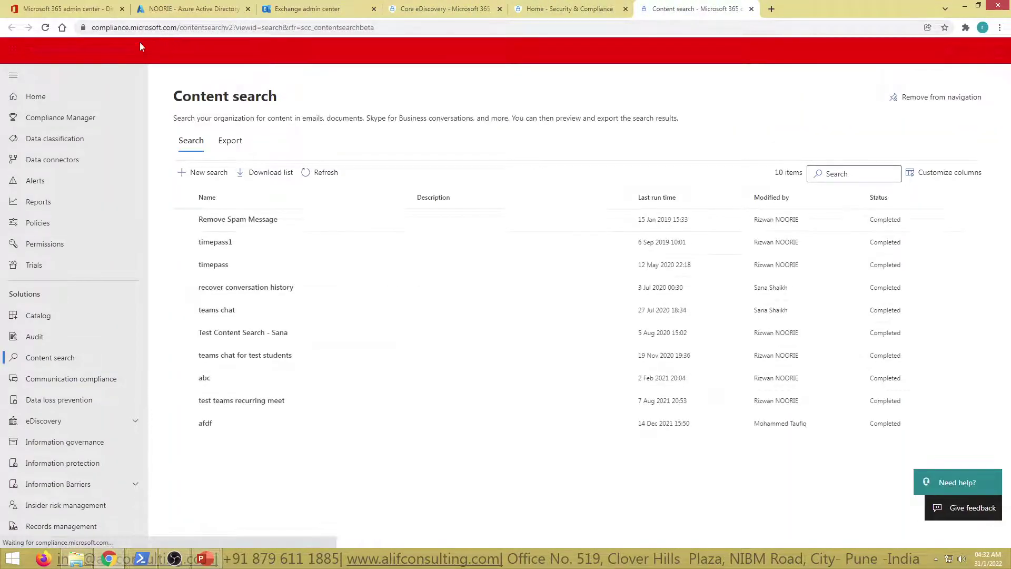
Step: Close the Home - Security & Compliance tab with Ctrl+W
scroll(141, 369, "down", 1)
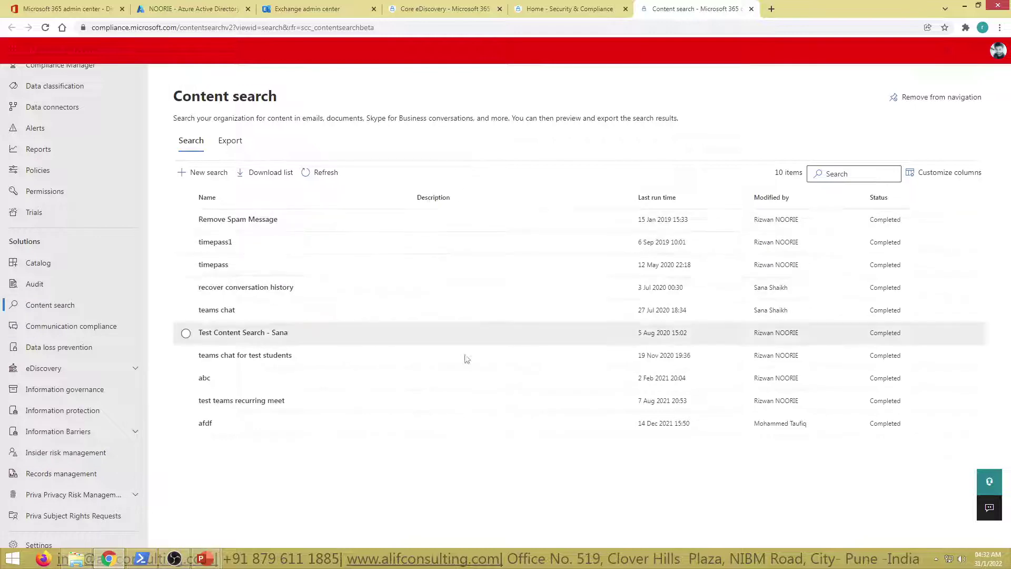
left_click(566, 4)
key("ctrl+w")
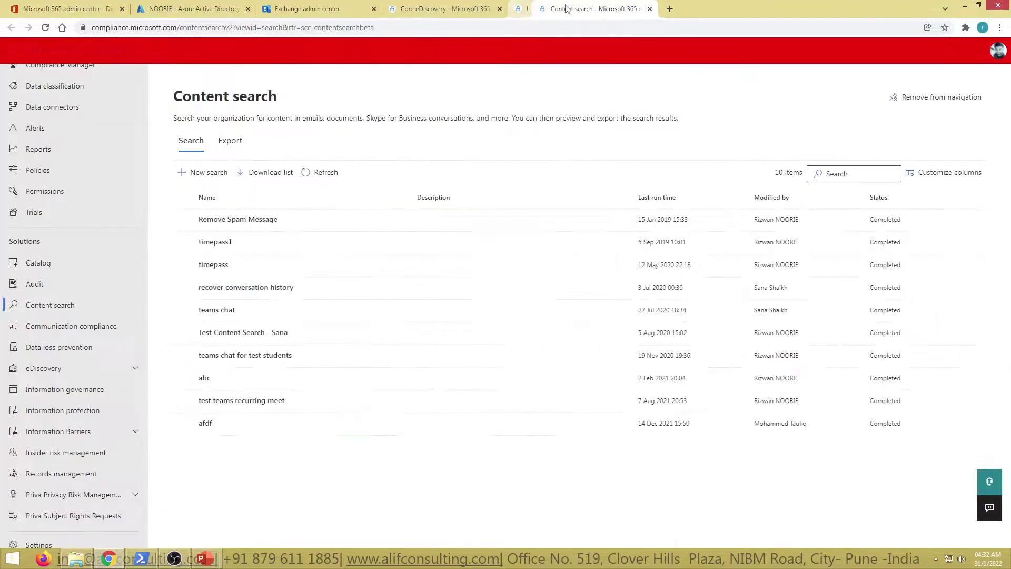
Step: Compare the contentsearchv2 and eDiscovery web addresses, ending on the Core eDiscovery case list
left_click(199, 29)
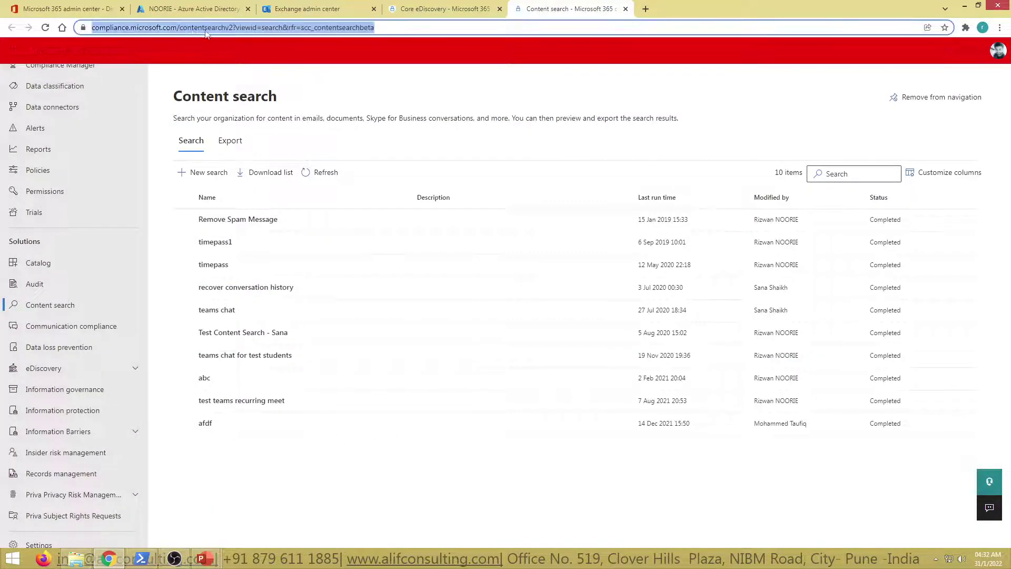
double_click(207, 27)
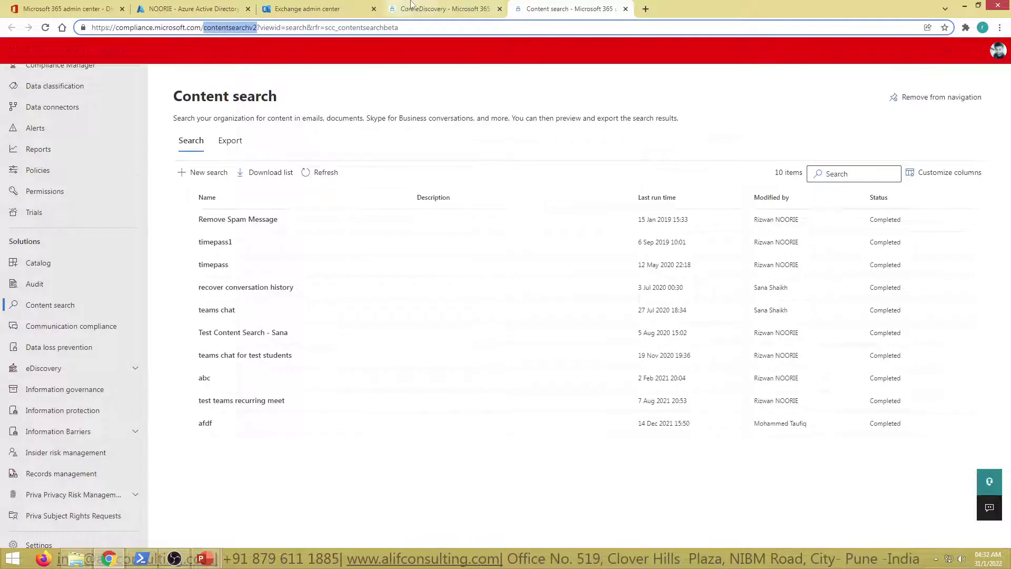
left_click(421, 8)
left_click(226, 28)
left_click_drag(213, 28, 361, 179)
left_click(360, 178)
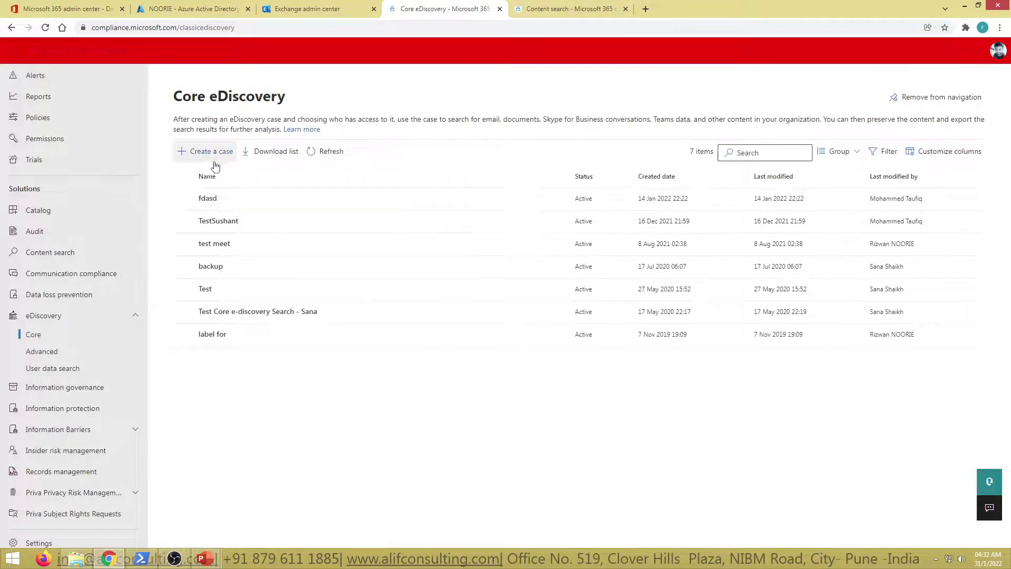
key("ctrl+Tab")
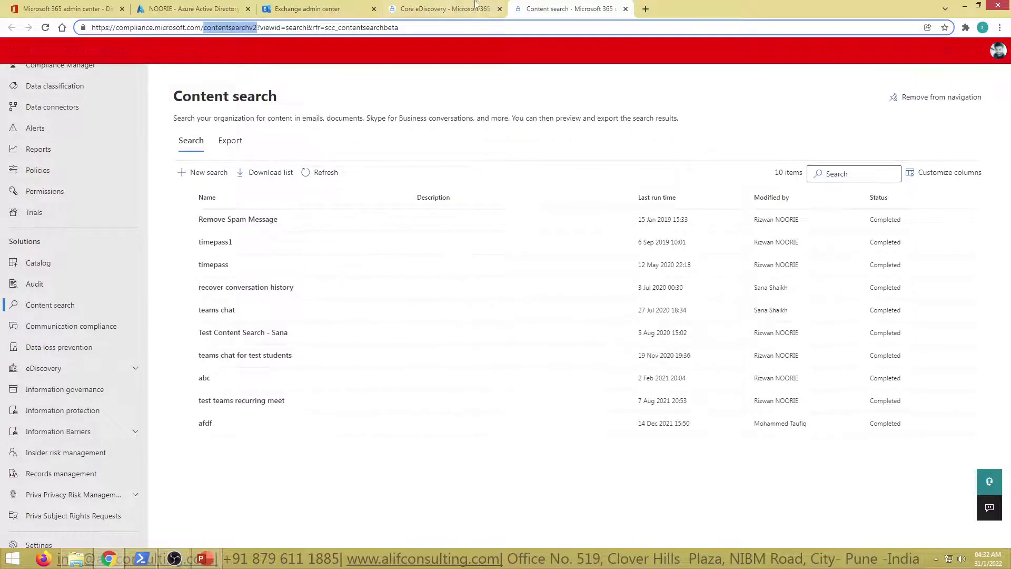
left_click(458, 8)
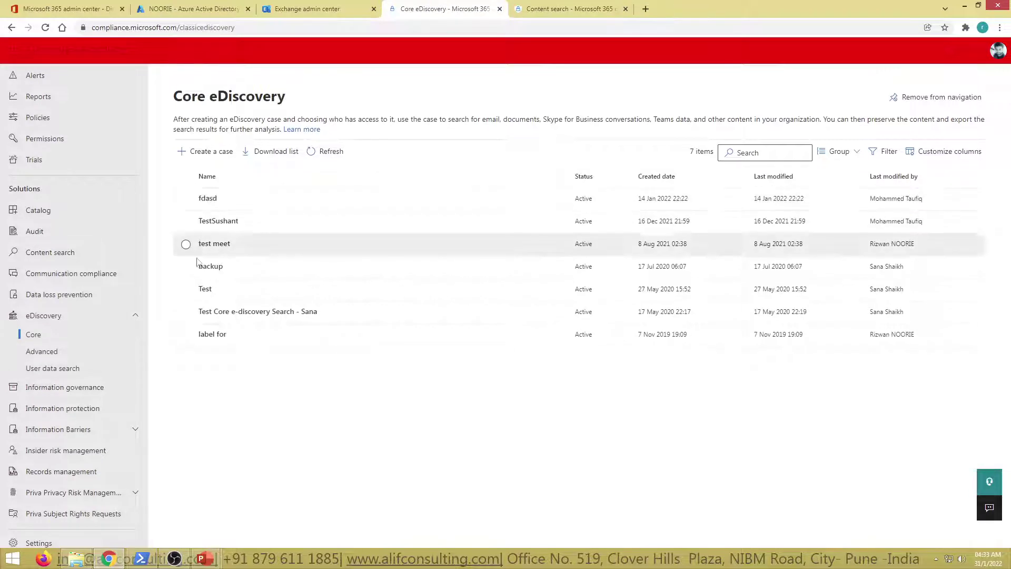
Step: Open the fdasd case and check its Searches and Holds, finding no holds
left_click(214, 198)
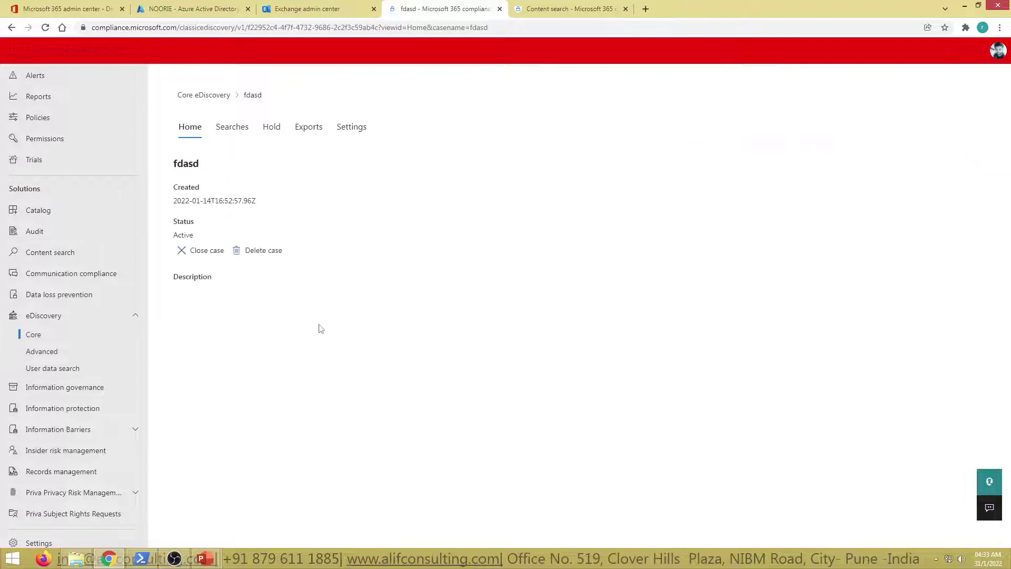
left_click(231, 128)
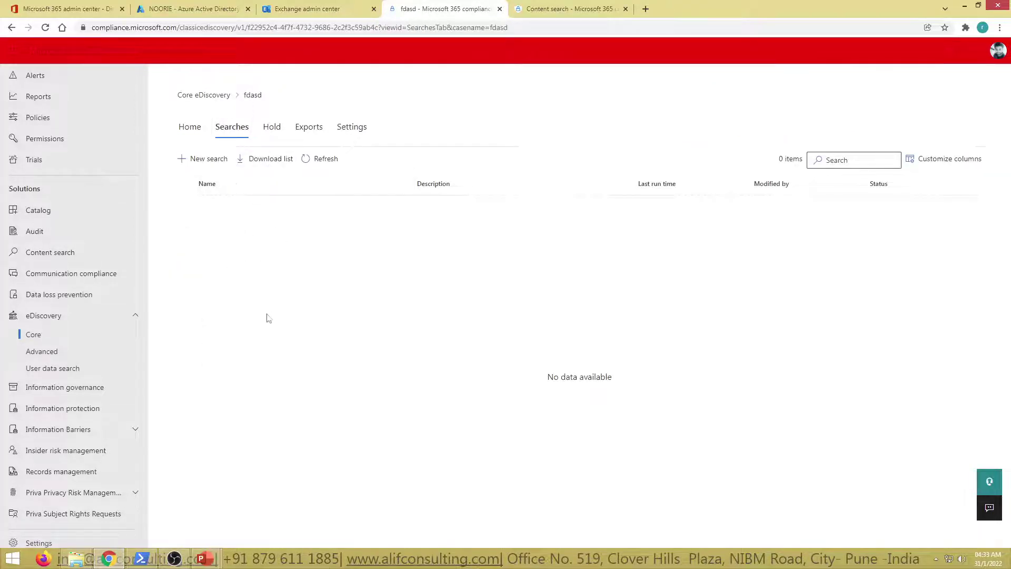
left_click(272, 128)
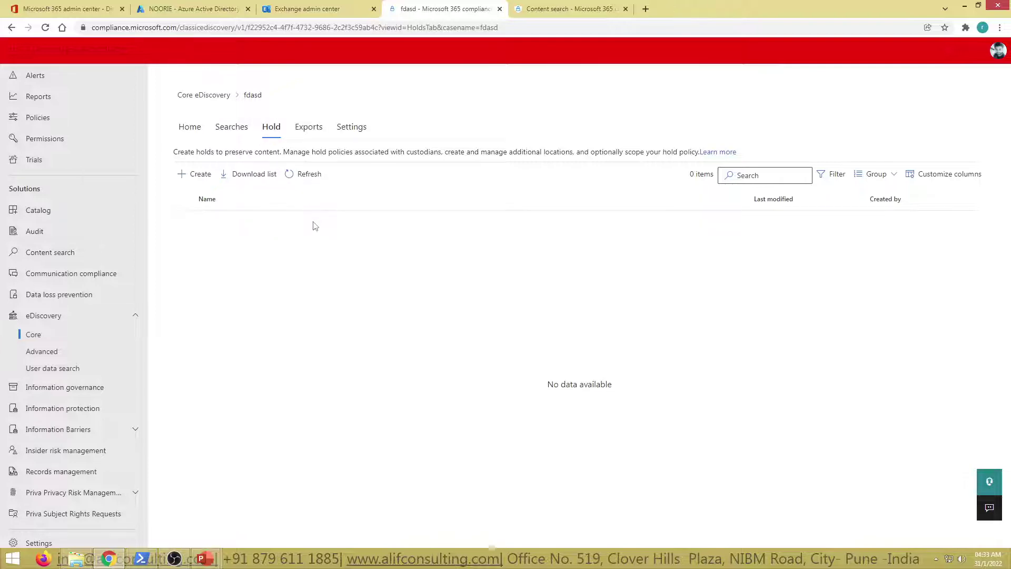
left_click(239, 136)
Step: Open the Remove Spam Message search and preview its sample results
key("ctrl+Tab")
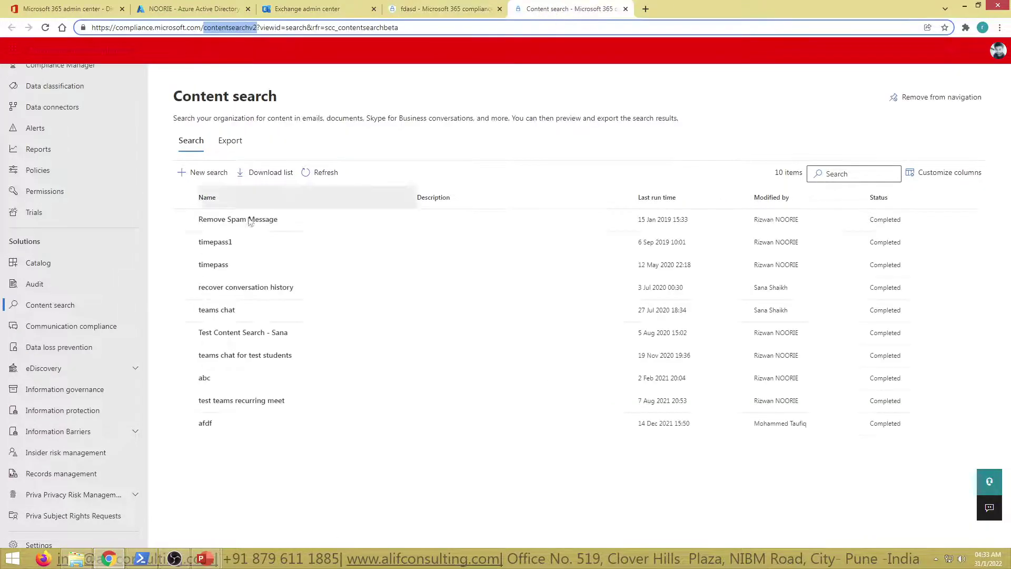
left_click(239, 220)
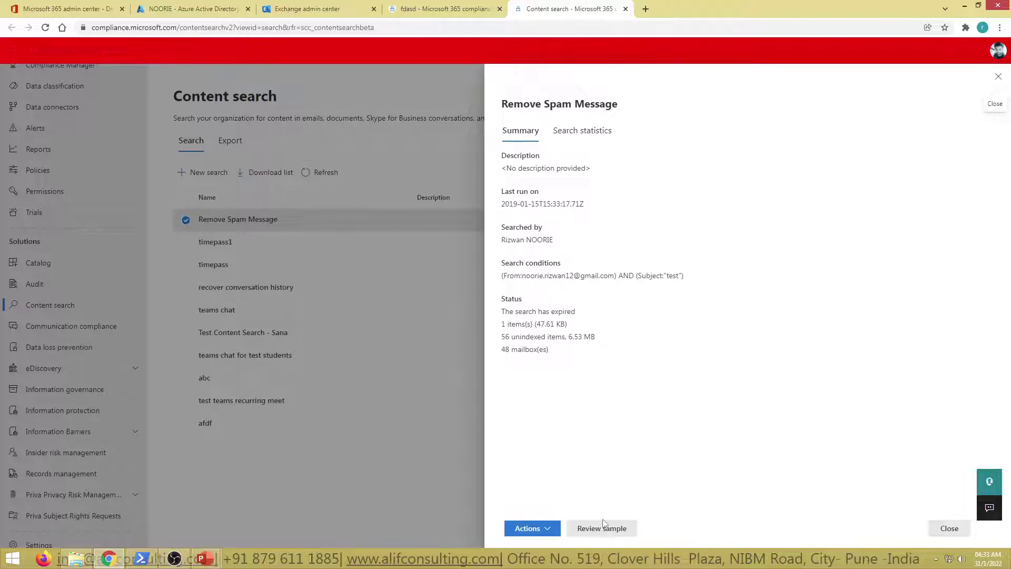
left_click(577, 528)
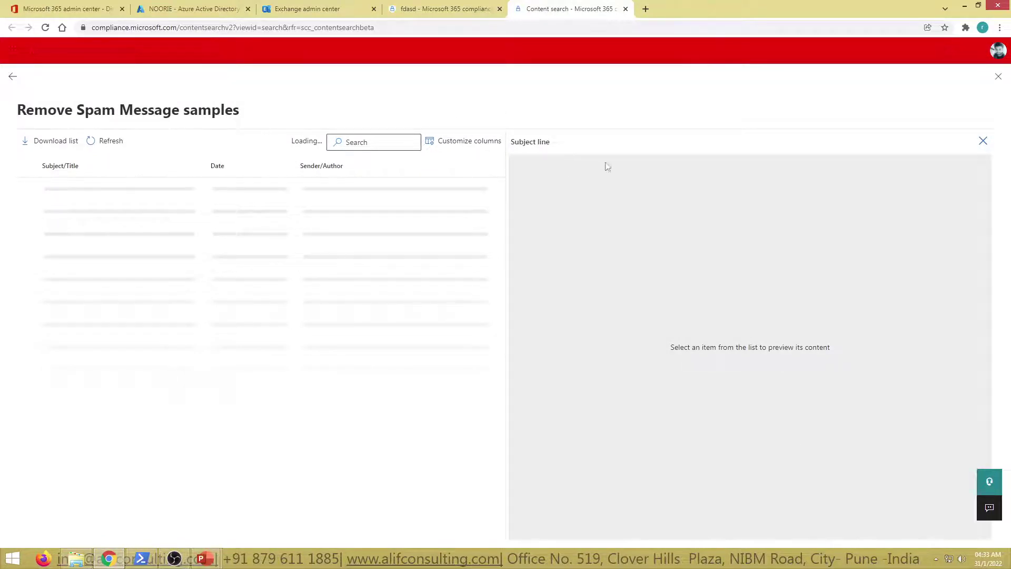
left_click(450, 8)
left_click(582, 8)
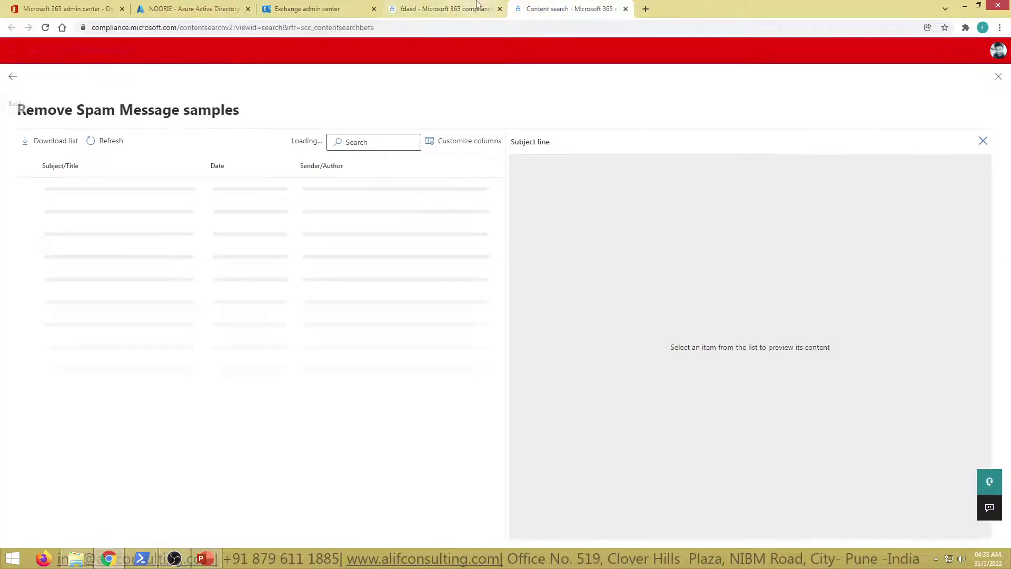
left_click(448, 9)
left_click(445, 24)
left_click(269, 28)
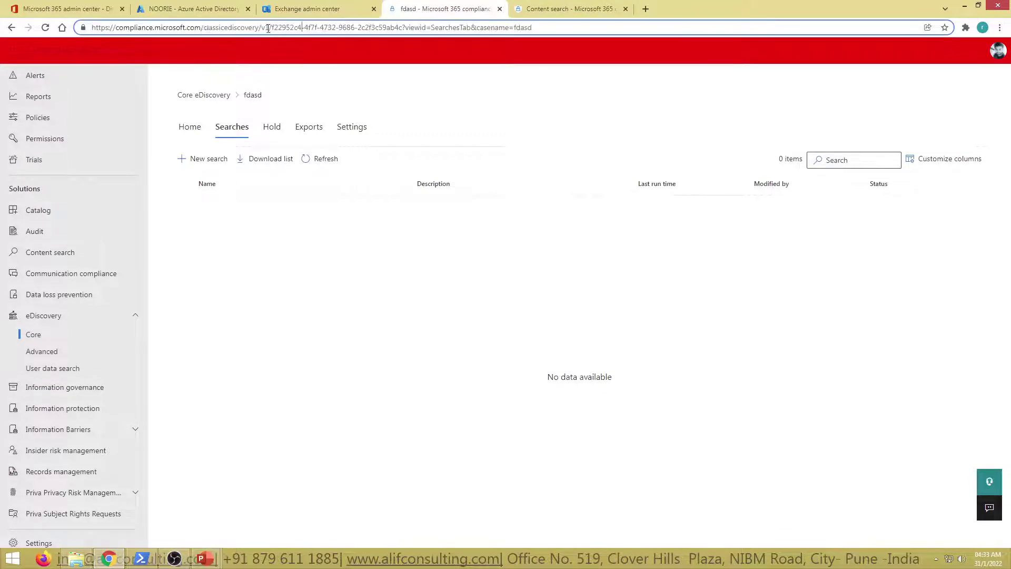
left_click(564, 8)
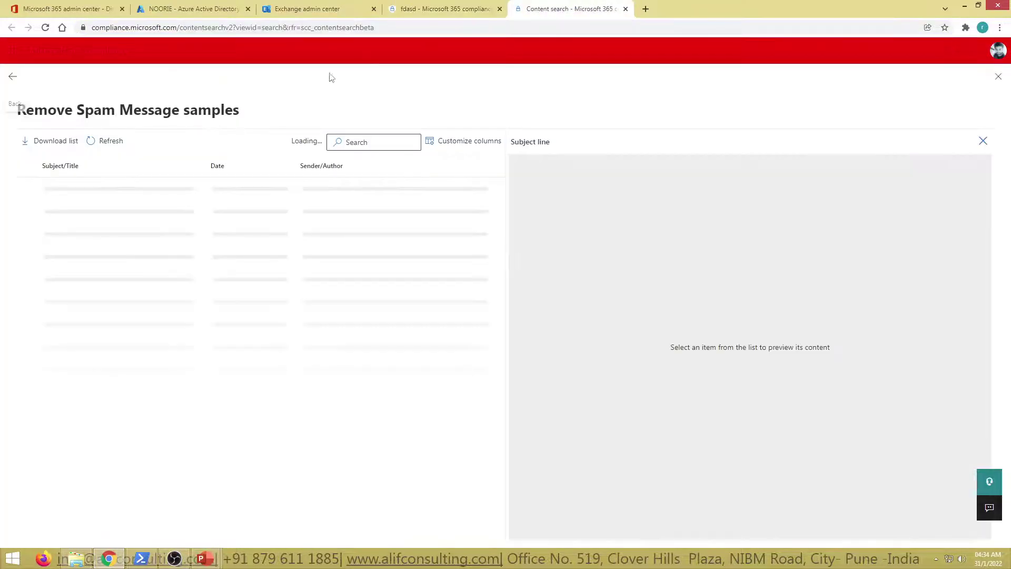
left_click_drag(187, 28, 242, 27)
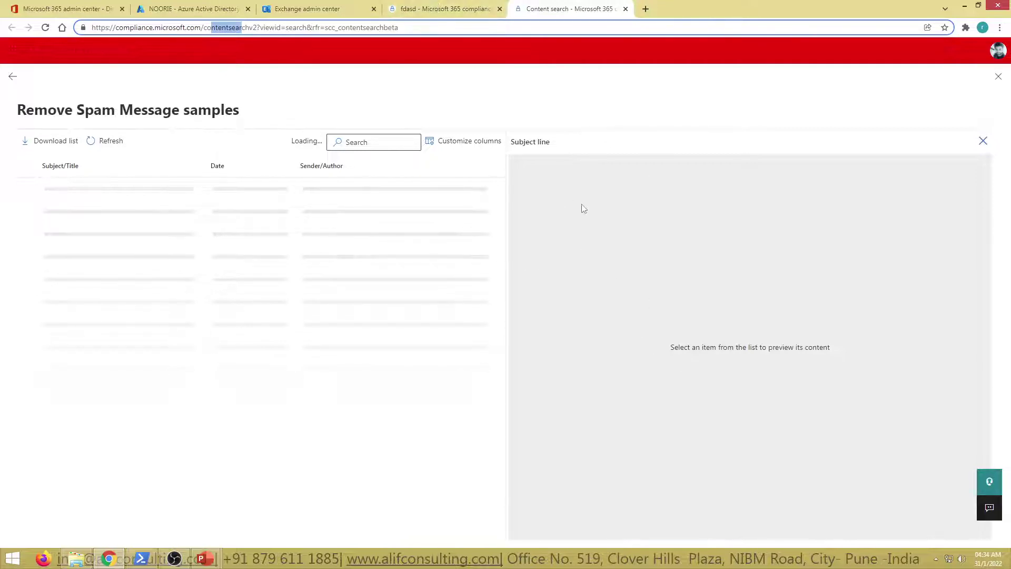
Step: Close the samples and details, dismiss the timepass1 error, and open the expired timepass search
left_click(983, 146)
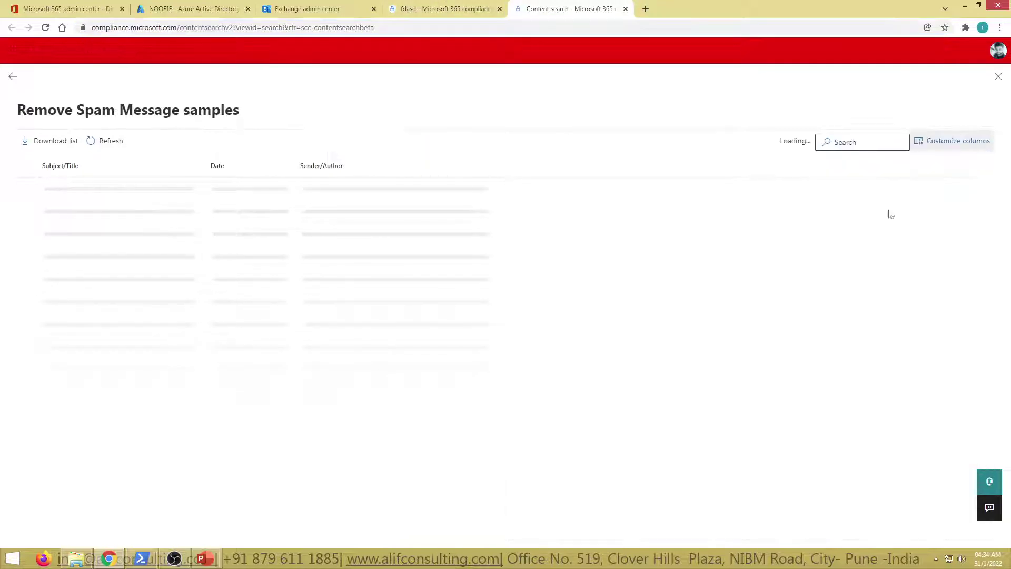
left_click(13, 77)
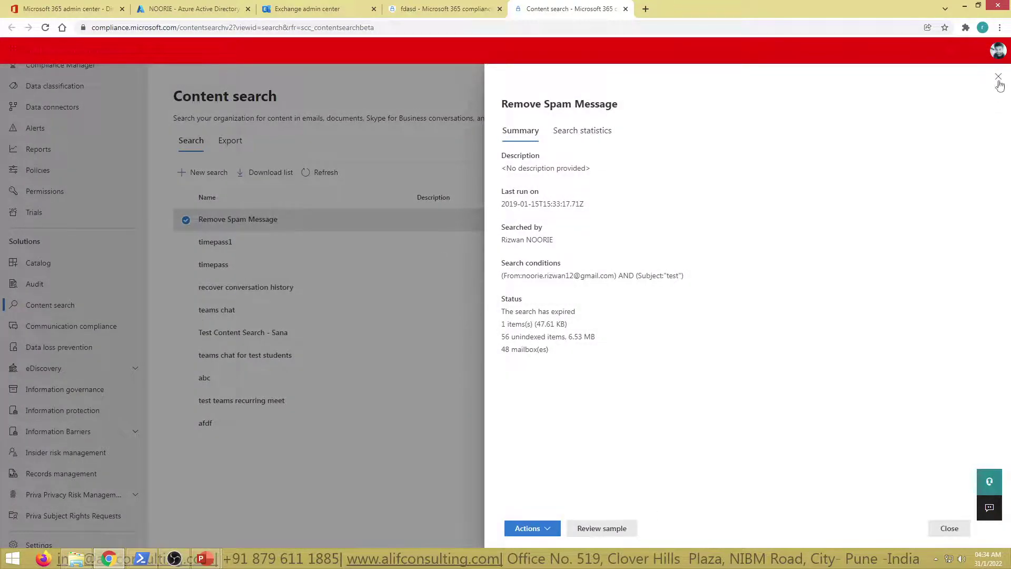
left_click(999, 77)
left_click(203, 241)
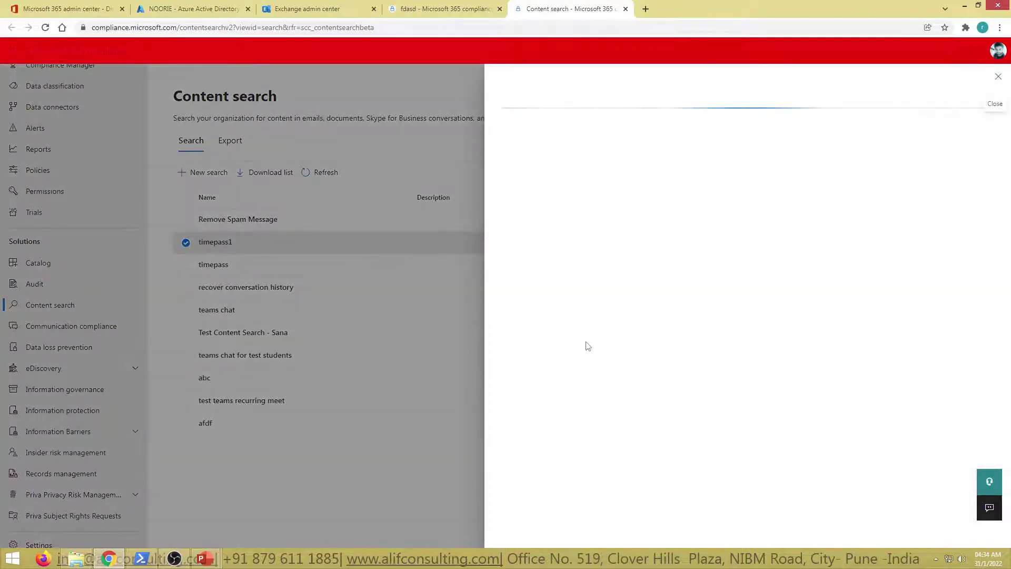
left_click(445, 8)
left_click(519, 6)
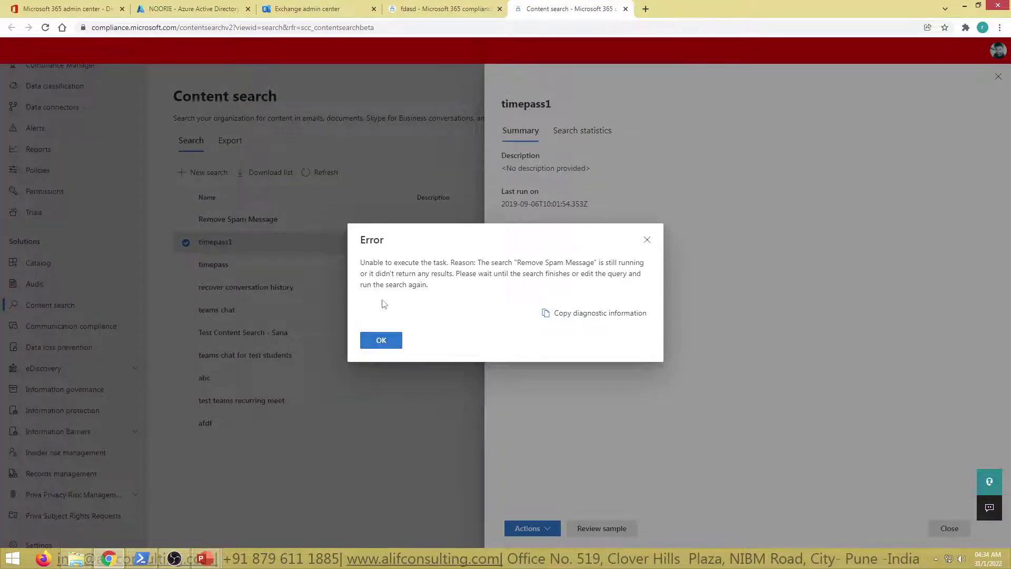
left_click(383, 341)
left_click(211, 265)
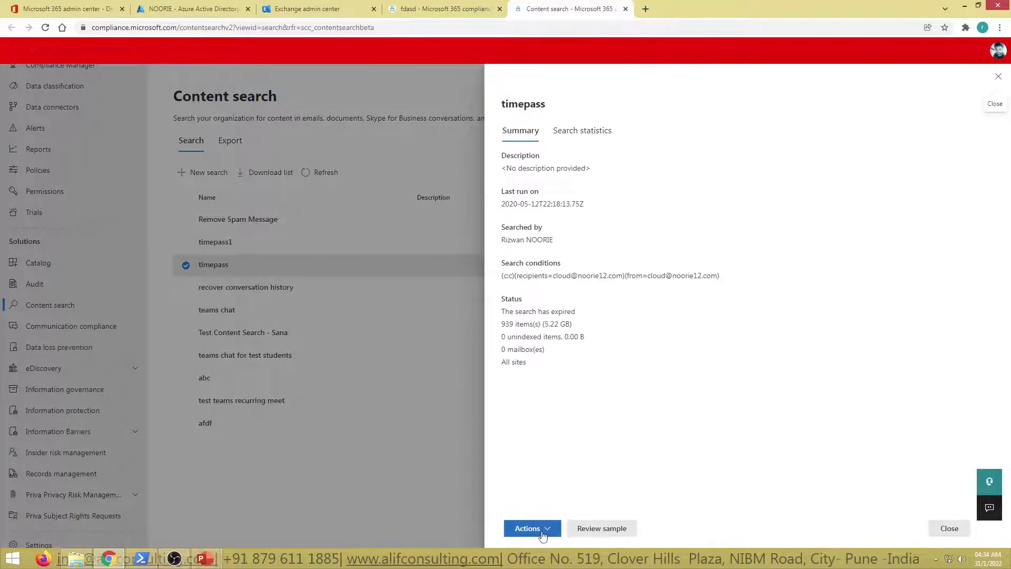
Step: Start editing the timepass search and begin a new search in the fdasd case
left_click(540, 529)
left_click(538, 397)
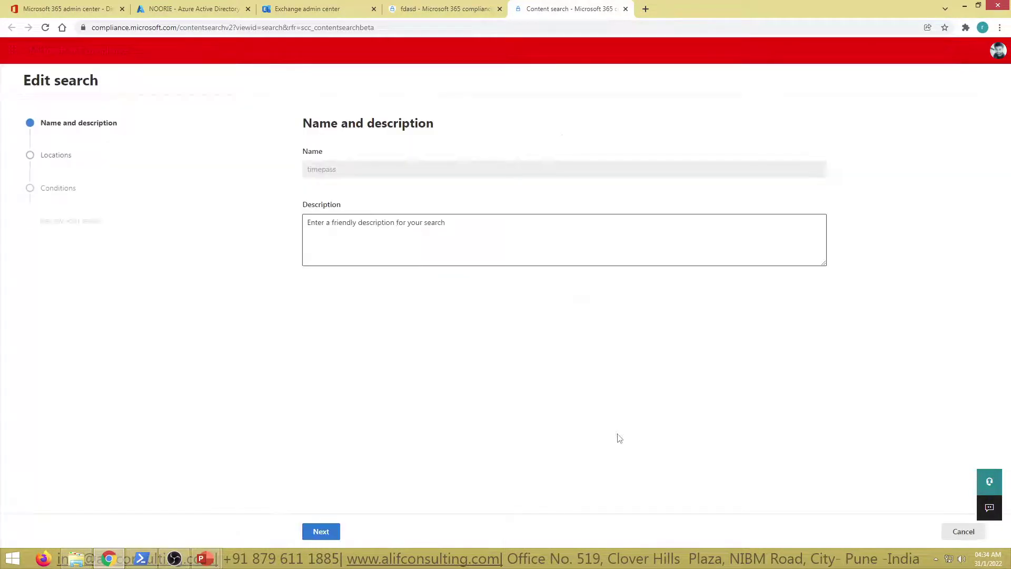
left_click(448, 9)
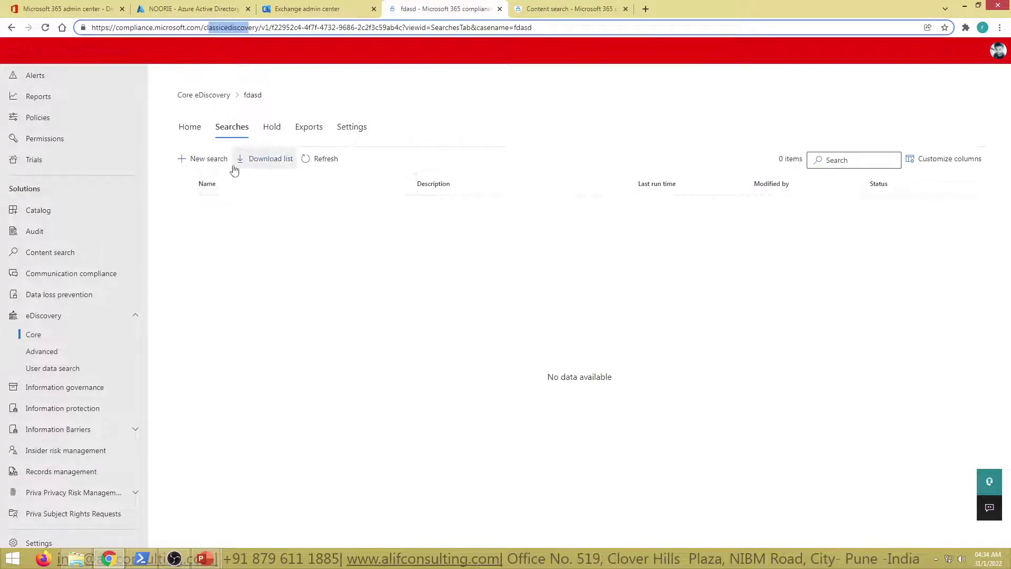
left_click(196, 159)
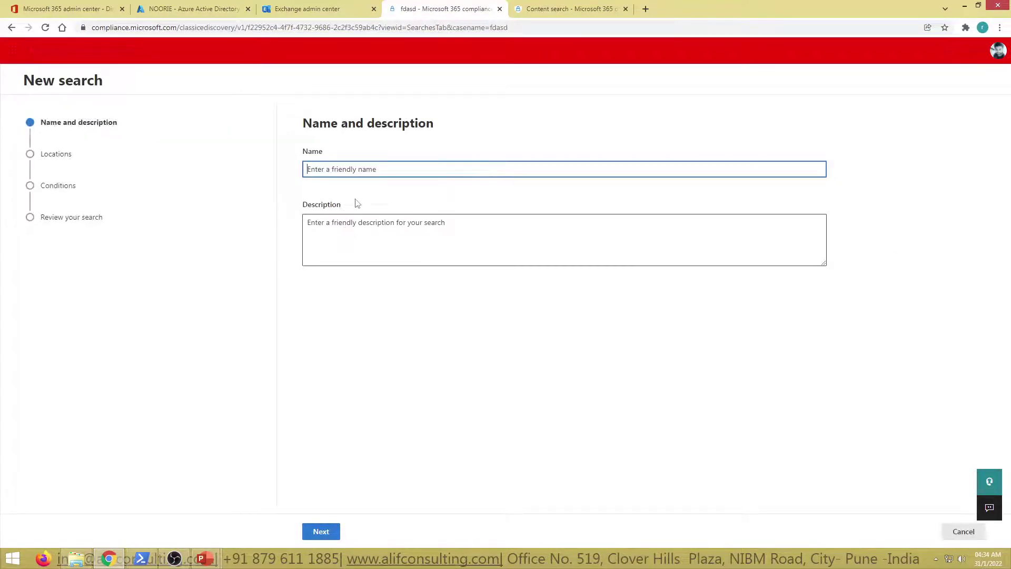
left_click(564, 8)
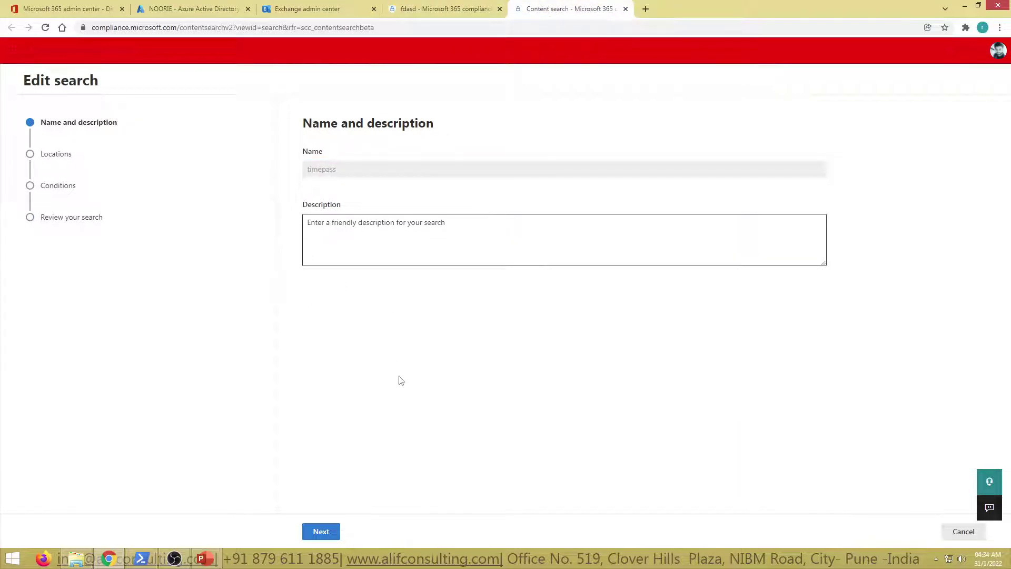
left_click(445, 5)
Step: Advance both wizards to Locations and include all Exchange mailboxes in the new sddsd search
left_click(323, 534)
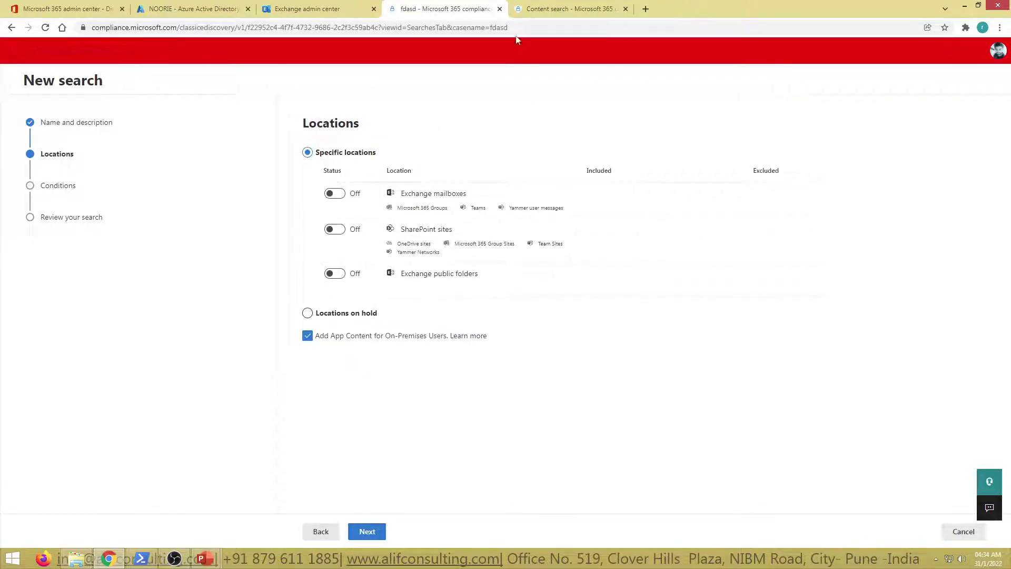
left_click(558, 9)
left_click(318, 531)
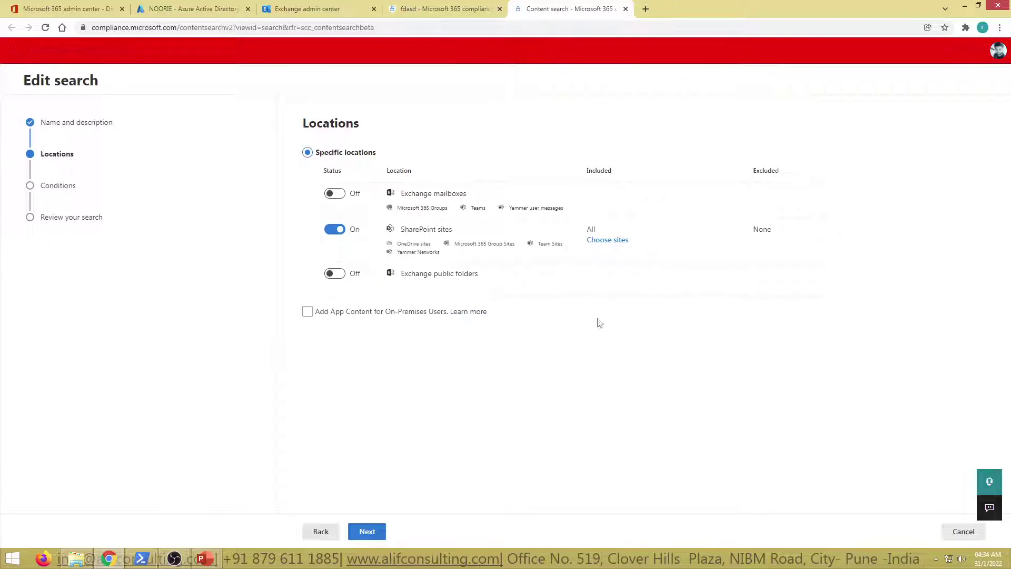
left_click(420, 5)
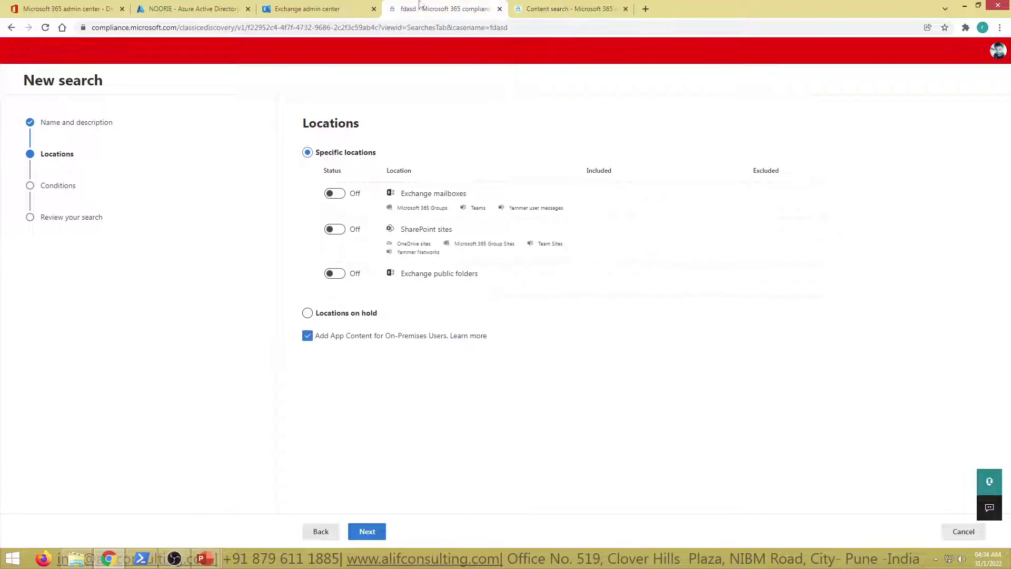
left_click(340, 195)
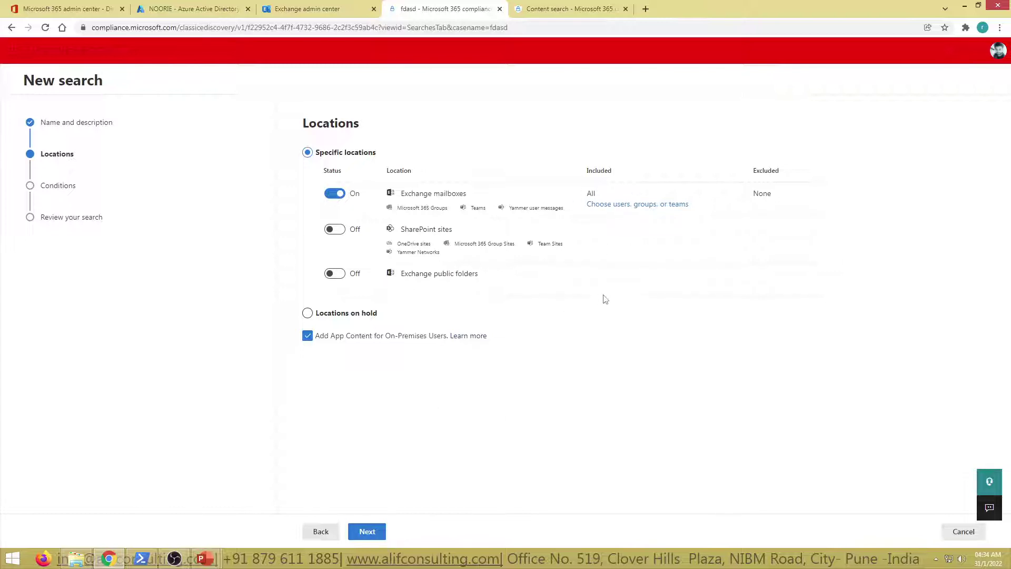
Step: Replace the Keywords condition with a Message kind condition matching 'Equals any of'
left_click(369, 531)
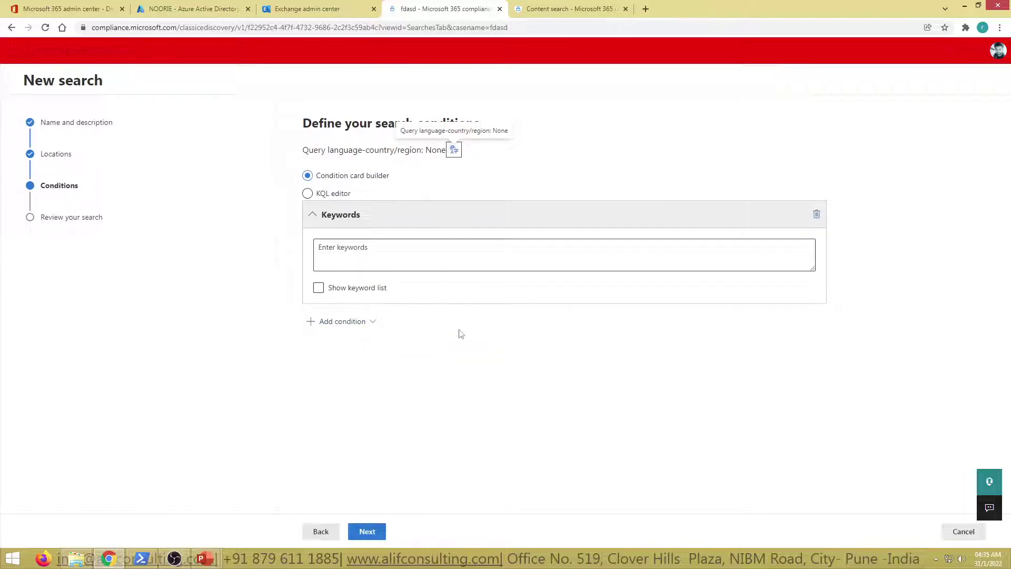
left_click(308, 194)
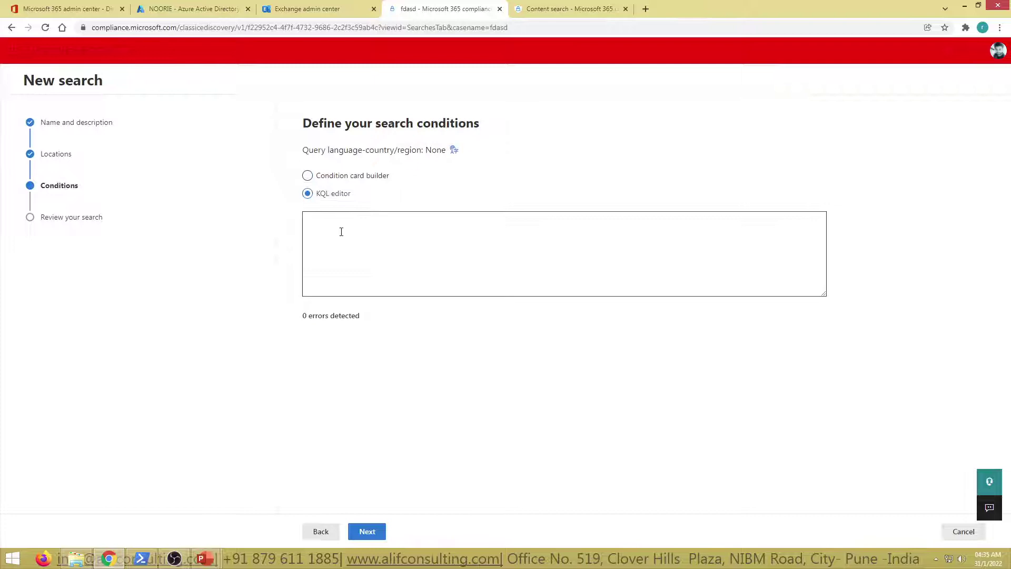
left_click(308, 176)
left_click(817, 214)
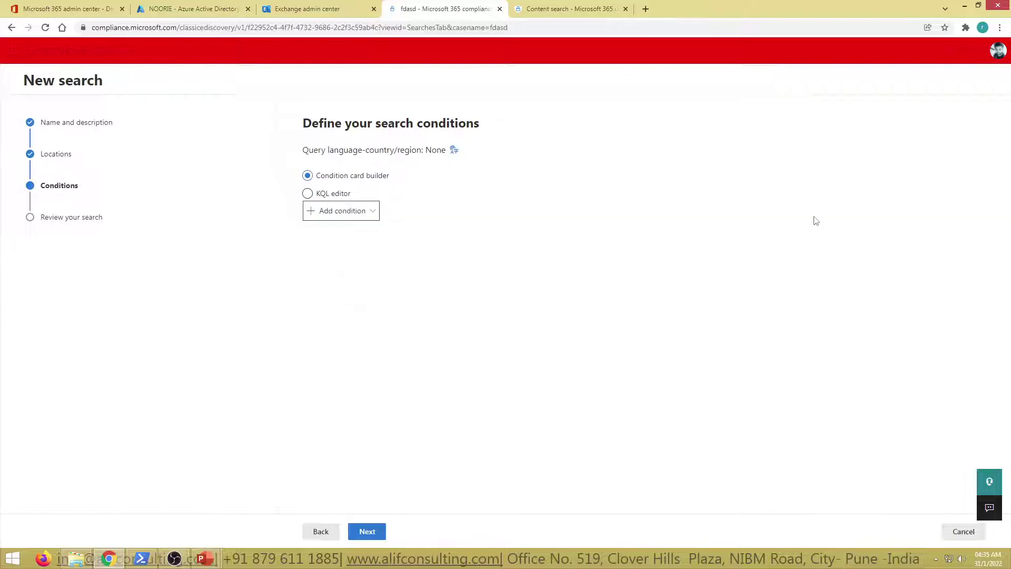
left_click(343, 215)
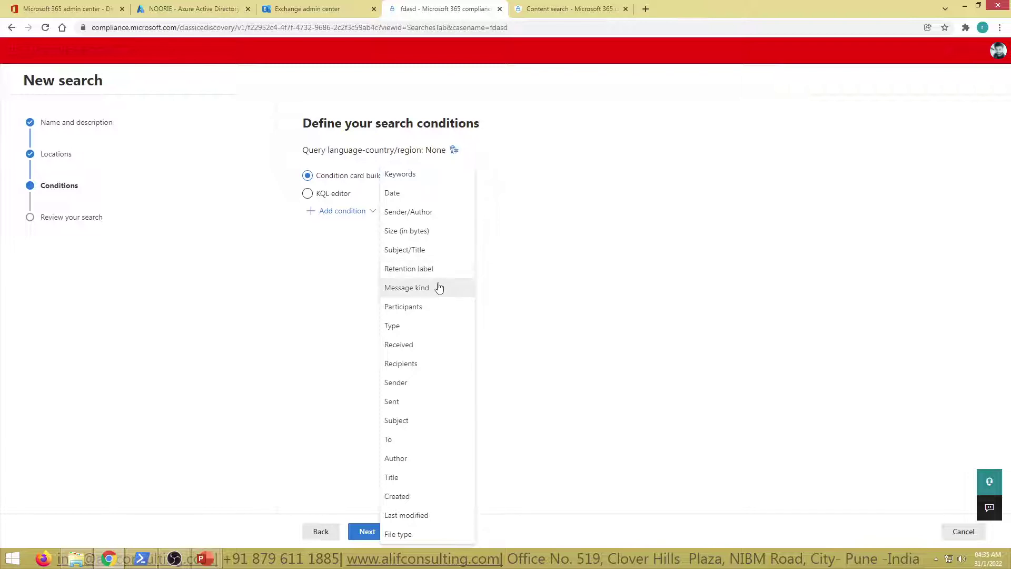
left_click(411, 292)
left_click(352, 247)
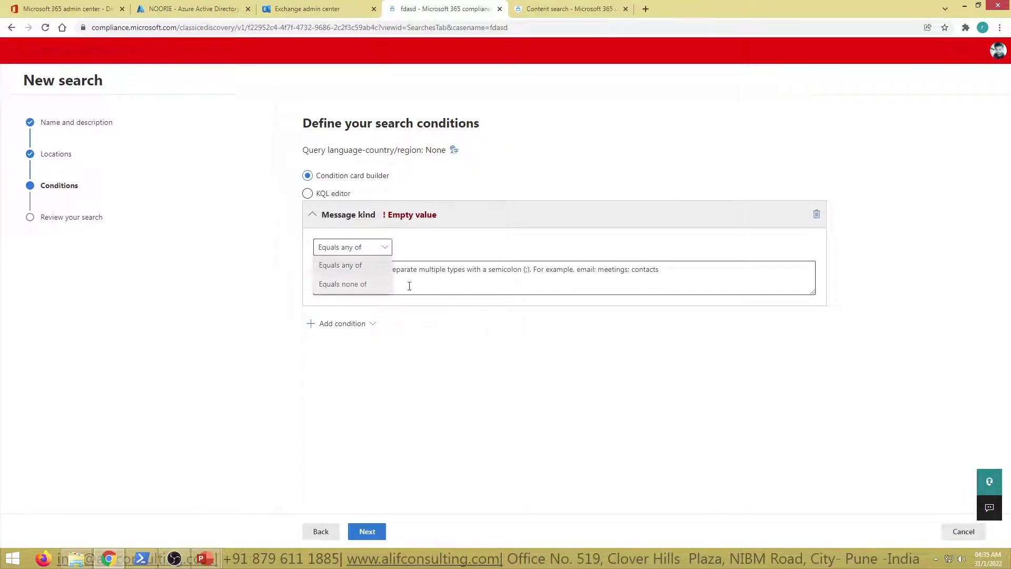
left_click(351, 263)
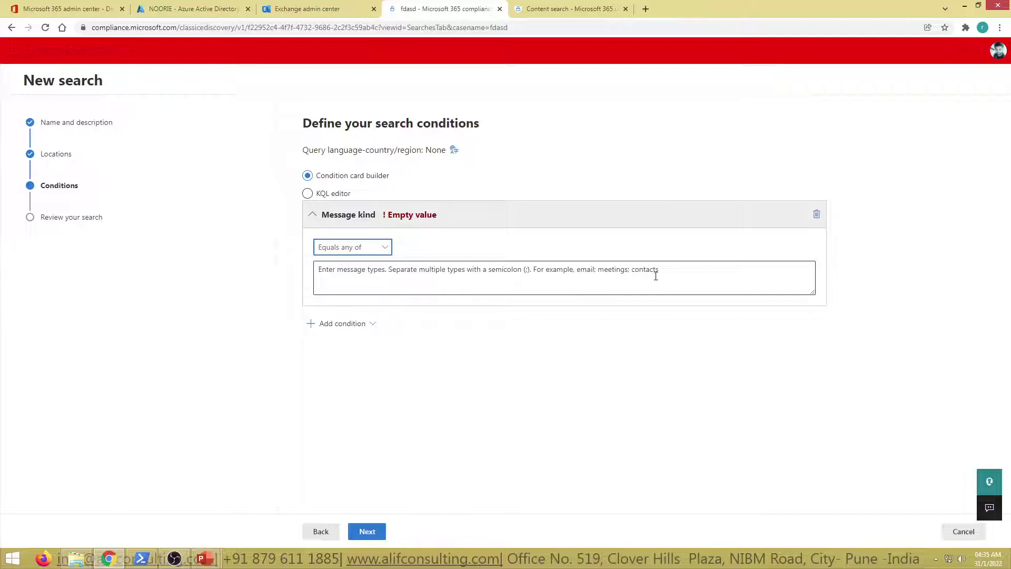
left_click(349, 247)
left_click(562, 316)
Step: Remove the empty File type condition, set Message kind to email, and continue to review
left_click(348, 324)
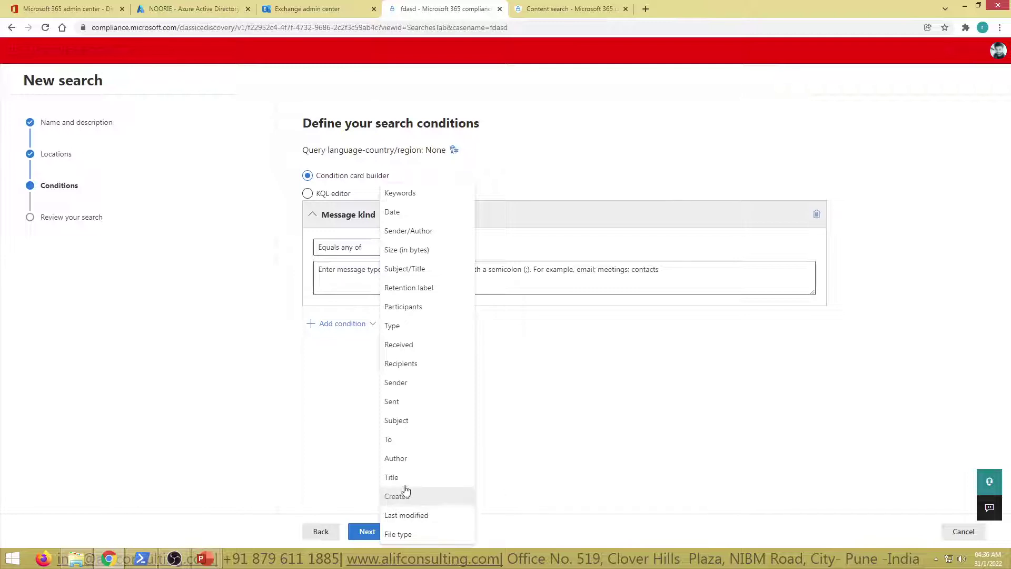
left_click(412, 534)
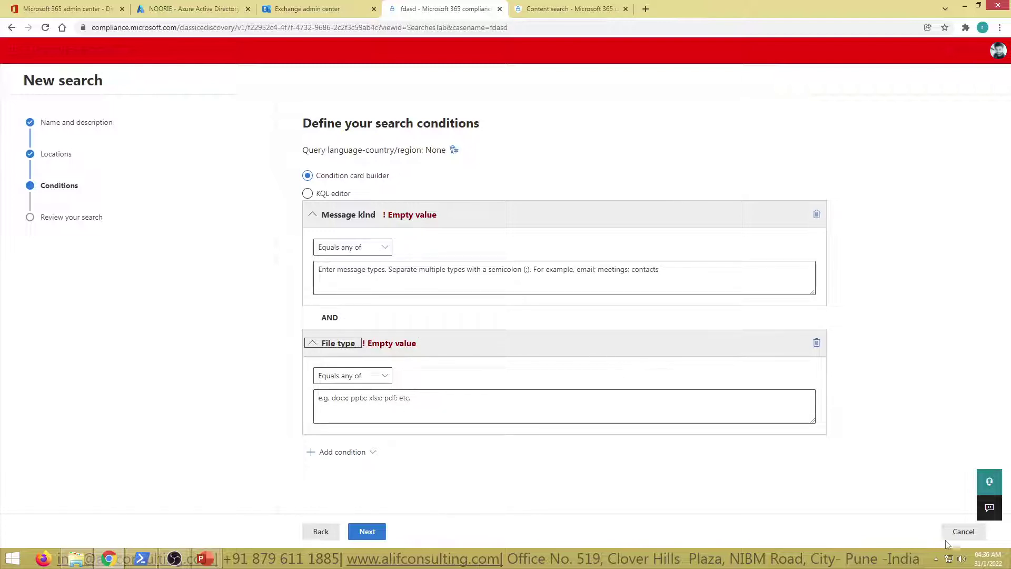
left_click(379, 532)
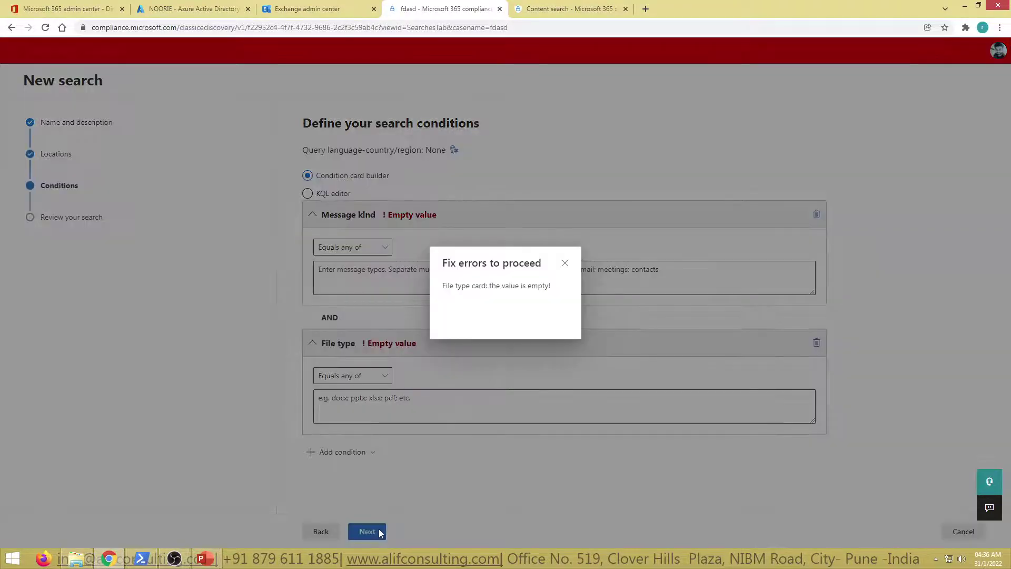
left_click(565, 262)
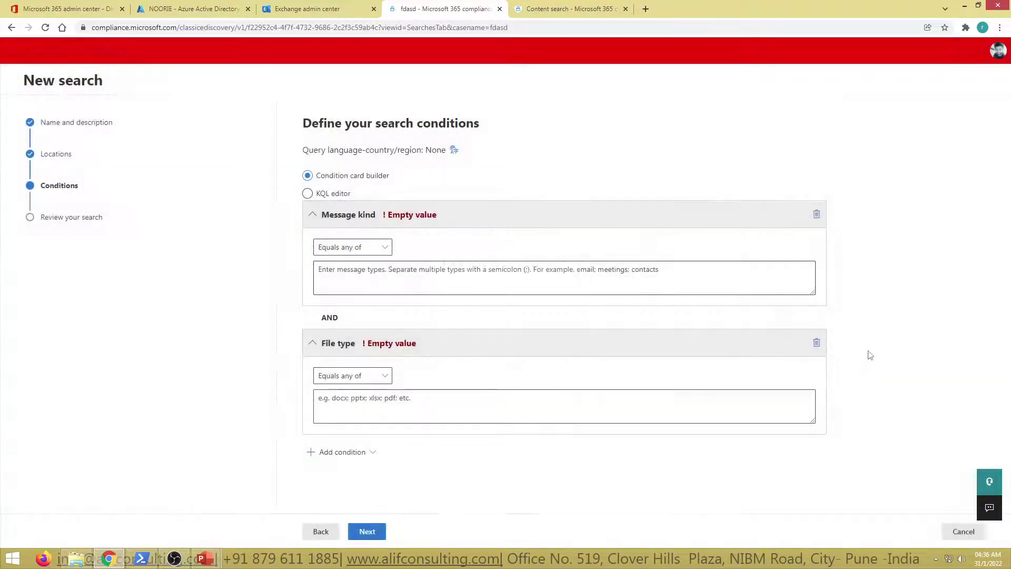
left_click(817, 343)
left_click(522, 279)
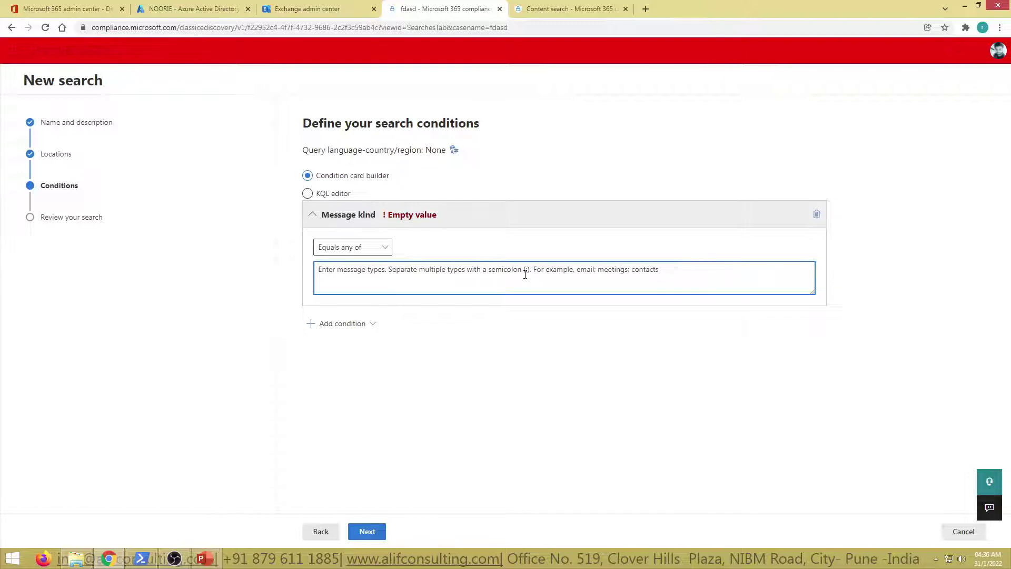
type("email")
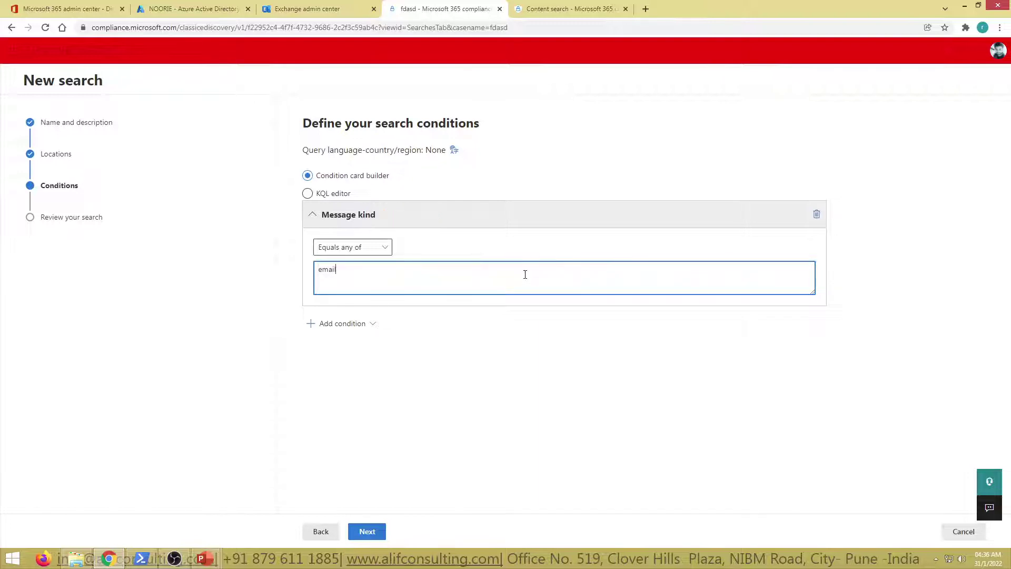
left_click(383, 532)
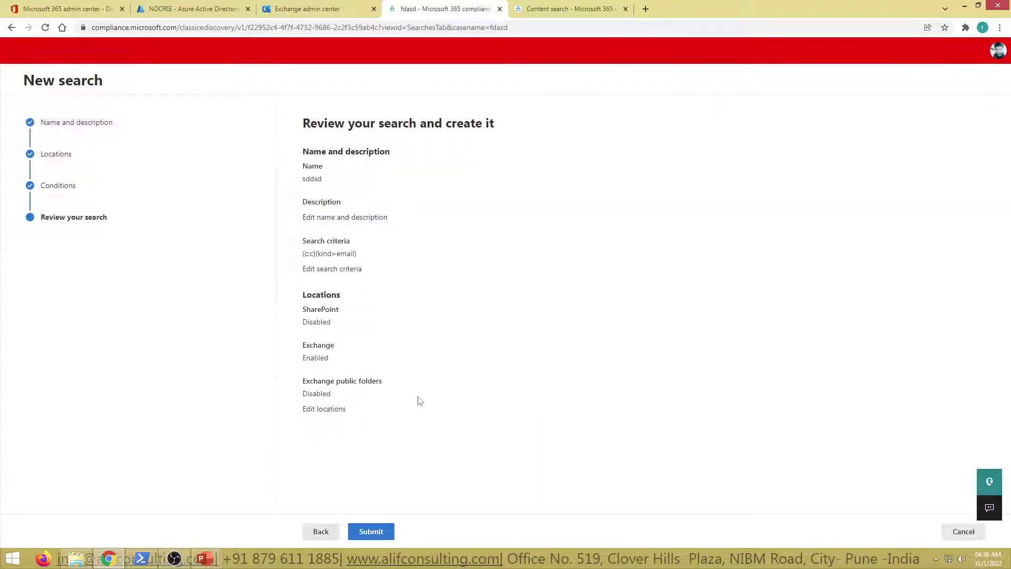
Step: Inspect the sddsd summary's name and locations with Exchange enabled, then return to Content search
double_click(320, 178)
double_click(363, 299)
left_click(366, 299)
double_click(316, 309)
left_click(358, 327)
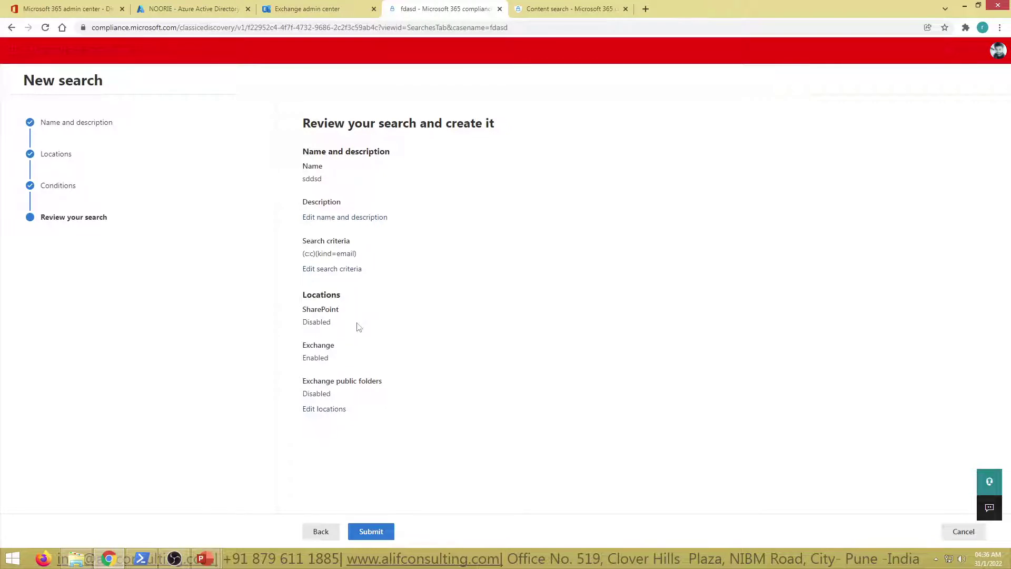
double_click(324, 346)
left_click_drag(319, 359, 409, 384)
left_click(341, 360)
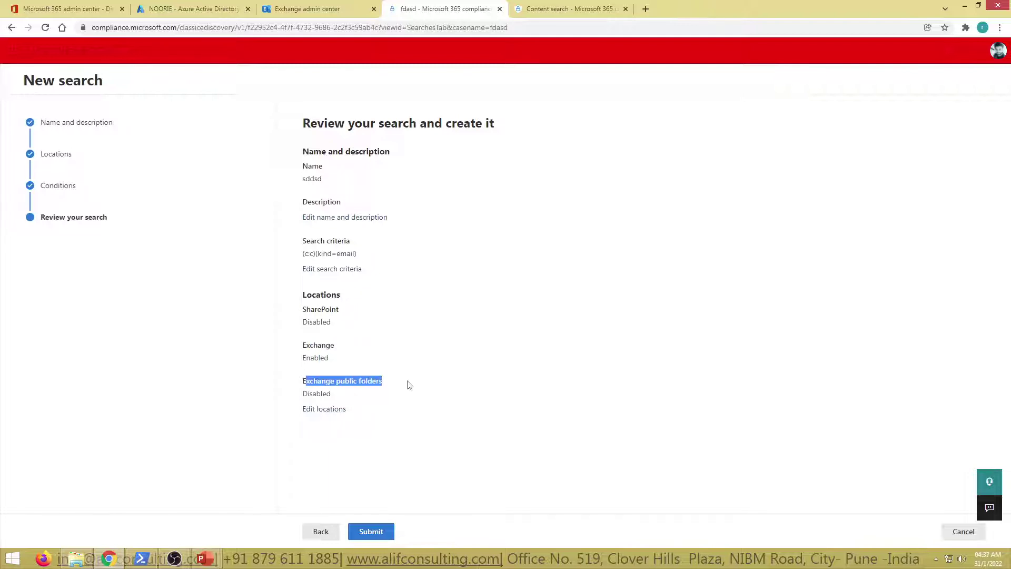
left_click(341, 401)
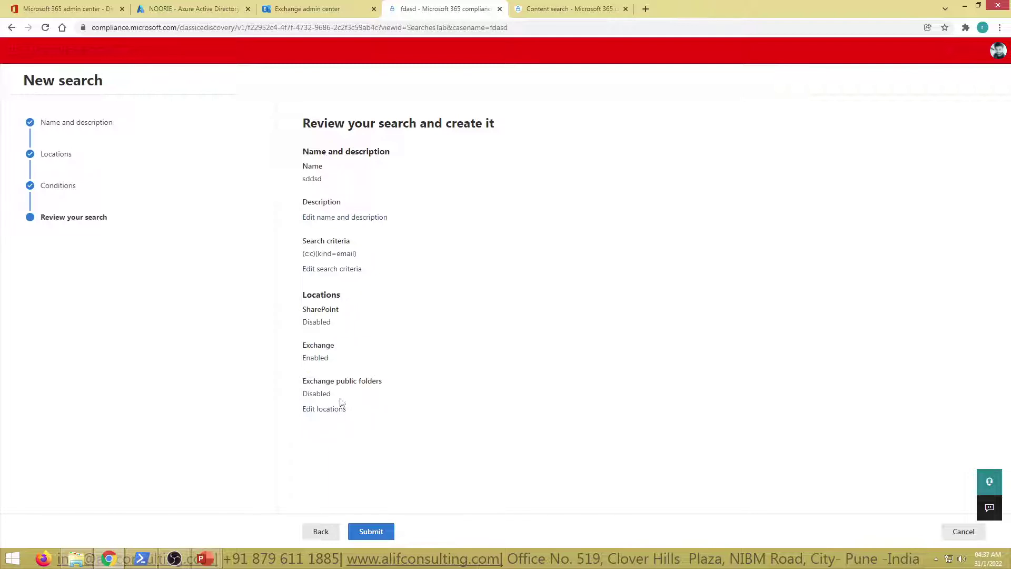
double_click(316, 359)
left_click(553, 9)
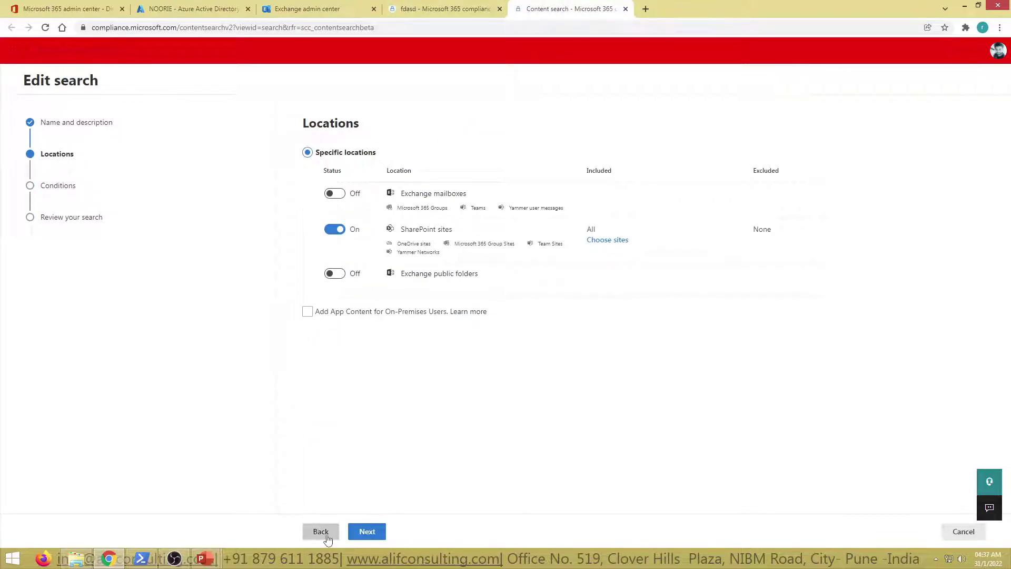
Step: Cancel the timepass edit wizard and open the Remove Spam Message search's details
left_click(964, 531)
left_click(398, 317)
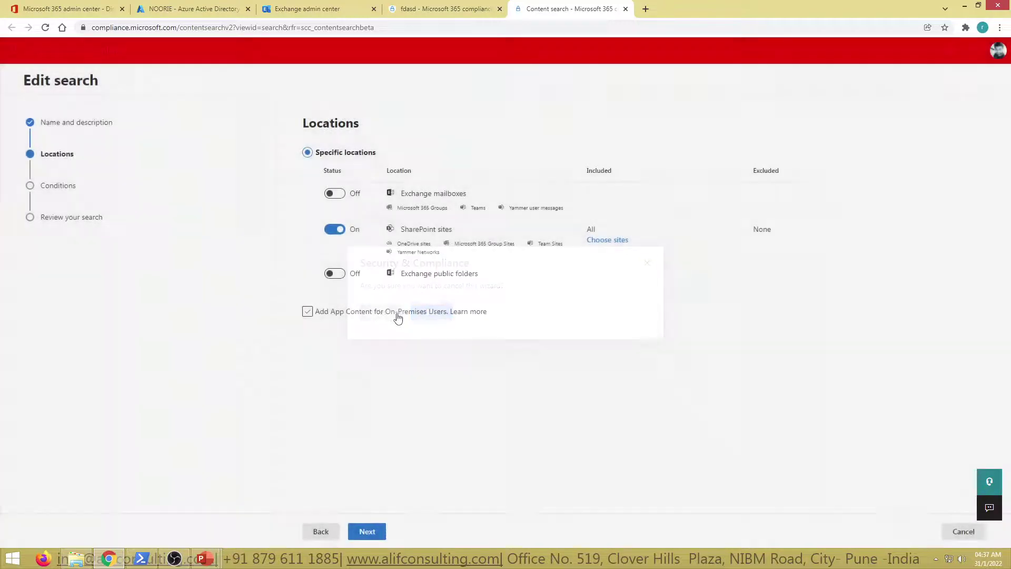
left_click(238, 219)
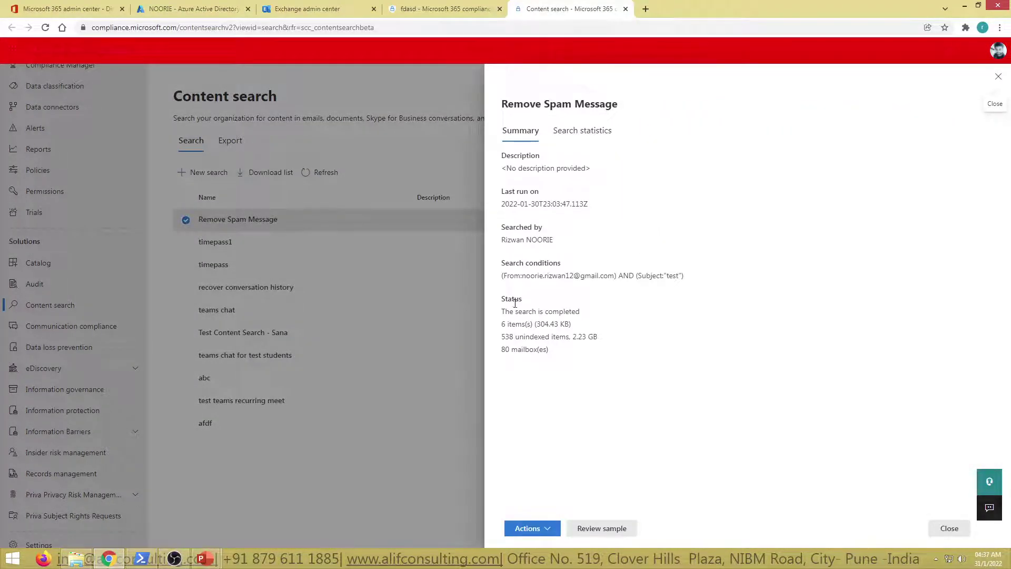
Step: Review its status: completed, 6 items (304.43 KB), 2.23 GB unindexed, 80 mailboxes
left_click_drag(501, 297, 661, 316)
left_click(543, 319)
left_click_drag(501, 312, 634, 318)
left_click(634, 318)
left_click_drag(500, 325, 572, 326)
left_click(635, 333)
left_click_drag(505, 340, 616, 343)
left_click(617, 342)
left_click(637, 354)
left_click(624, 346)
left_click_drag(583, 339, 630, 341)
left_click(630, 341)
left_click_drag(501, 349, 557, 357)
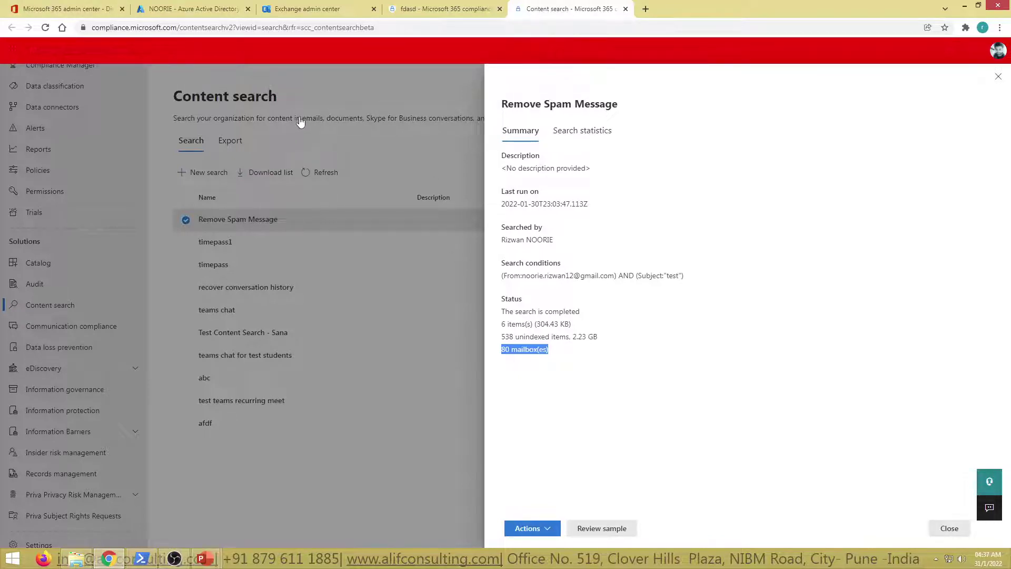
left_click(533, 374)
left_click_drag(504, 352, 573, 359)
left_click(607, 379)
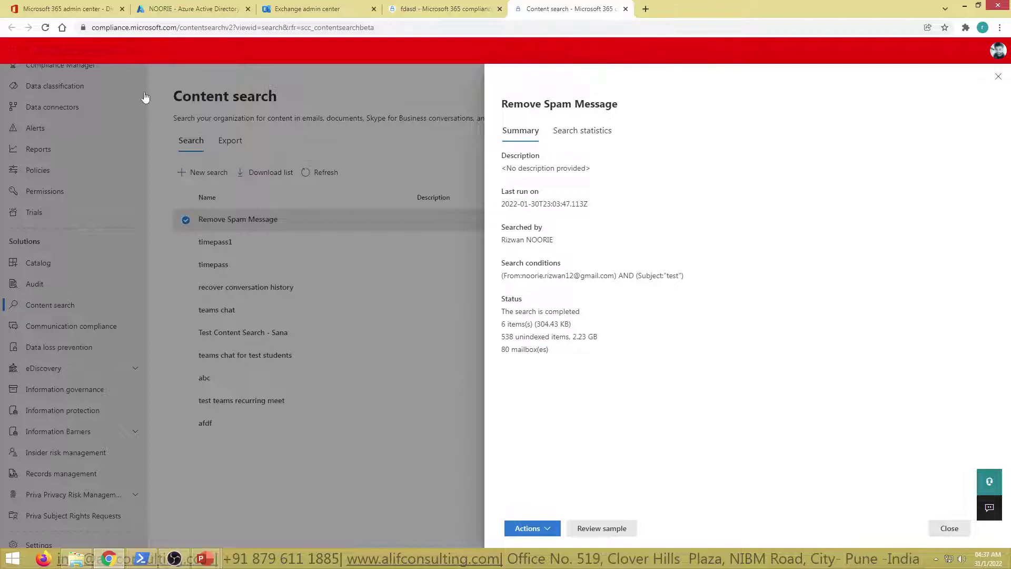
left_click_drag(504, 352, 598, 357)
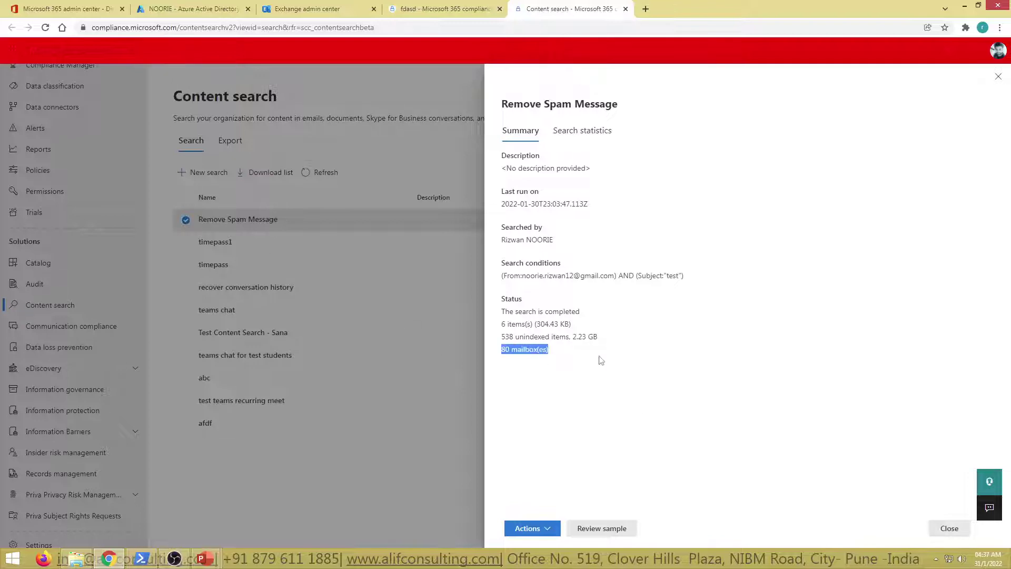
left_click(621, 381)
left_click_drag(504, 351, 596, 357)
left_click(597, 357)
left_click_drag(508, 350, 603, 358)
left_click(603, 358)
left_click_drag(503, 323, 559, 337)
left_click(602, 330)
Step: Check the search conditions' subject term 'test' and sender address, then open the Actions menu
left_click_drag(666, 276, 685, 280)
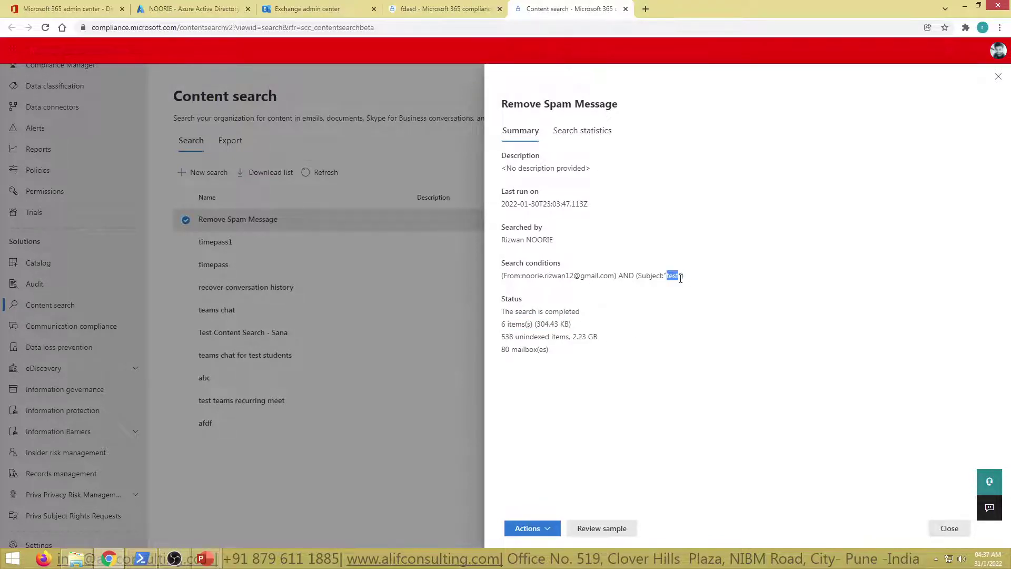
left_click(584, 286)
left_click_drag(578, 287, 623, 284)
left_click(642, 303)
double_click(678, 277)
left_click(701, 298)
left_click_drag(507, 326, 560, 327)
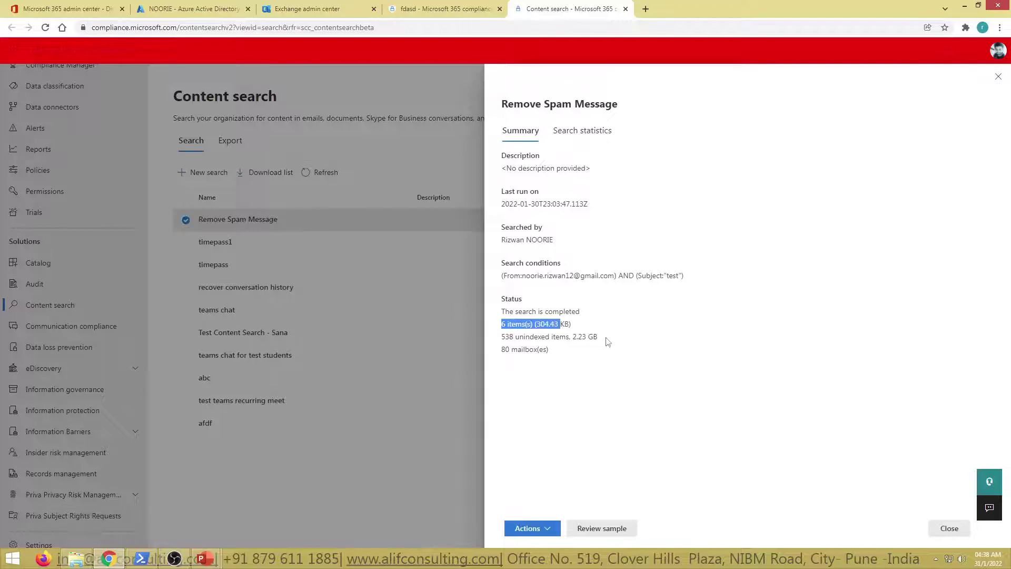
left_click(532, 528)
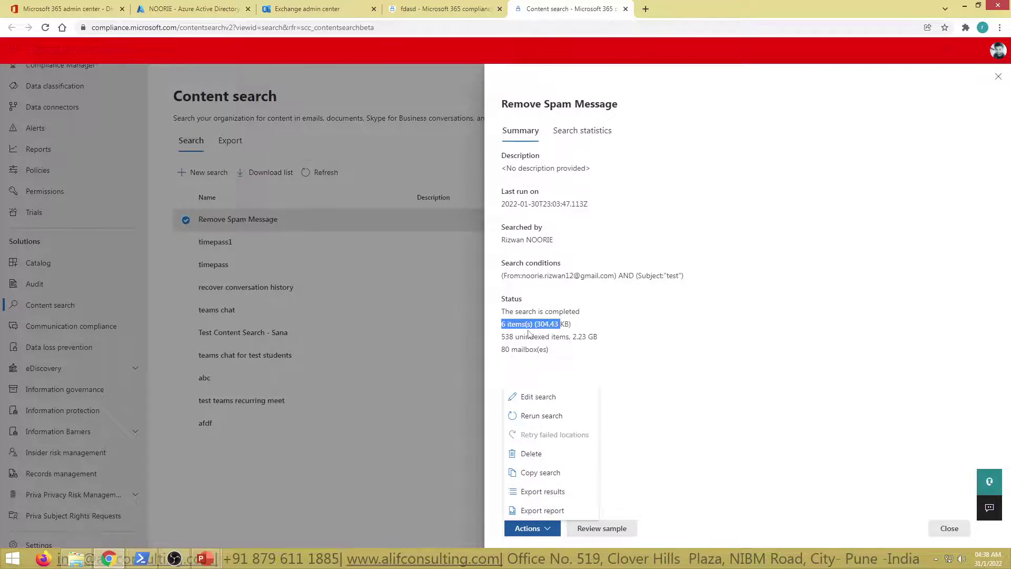
Step: Generate an export report for the Remove Spam Message search and acknowledge the new export job
left_click(653, 363)
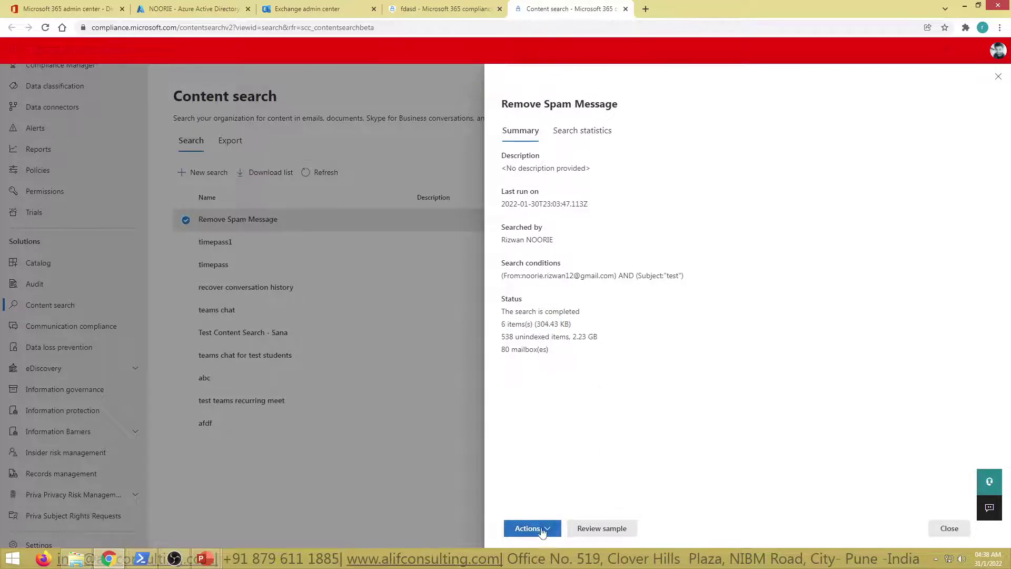
left_click(531, 527)
left_click(694, 472)
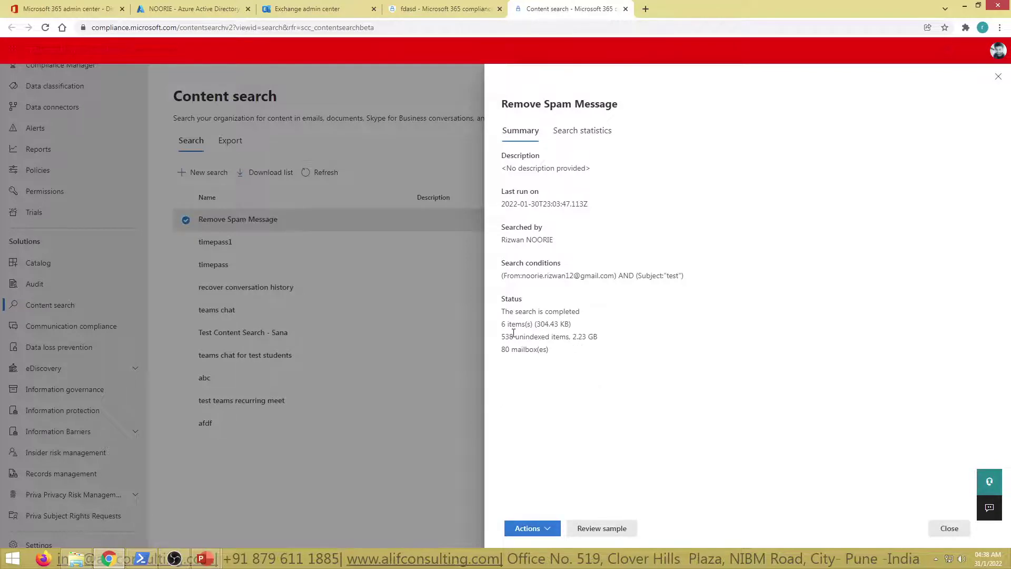
left_click(521, 528)
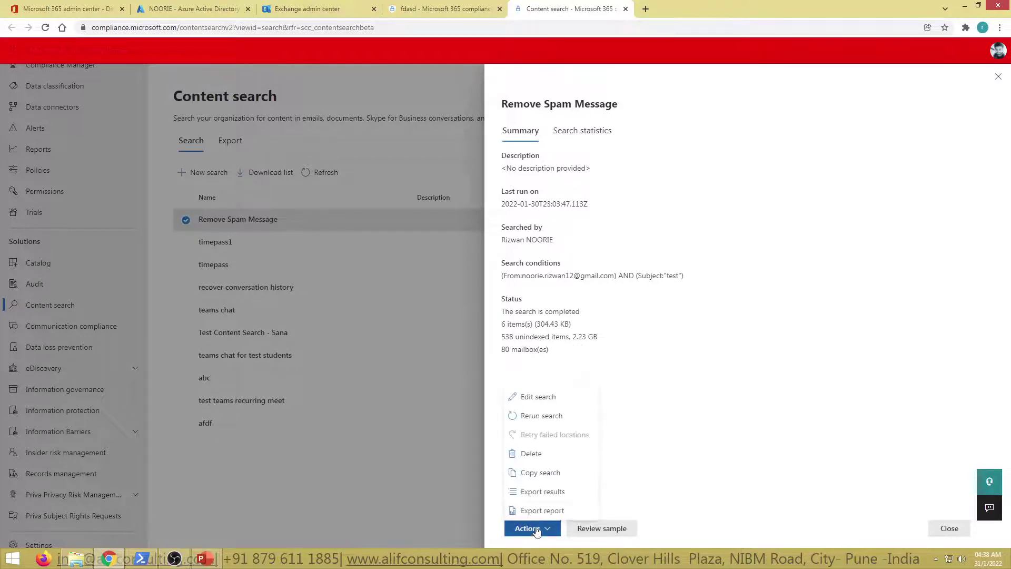
left_click(539, 518)
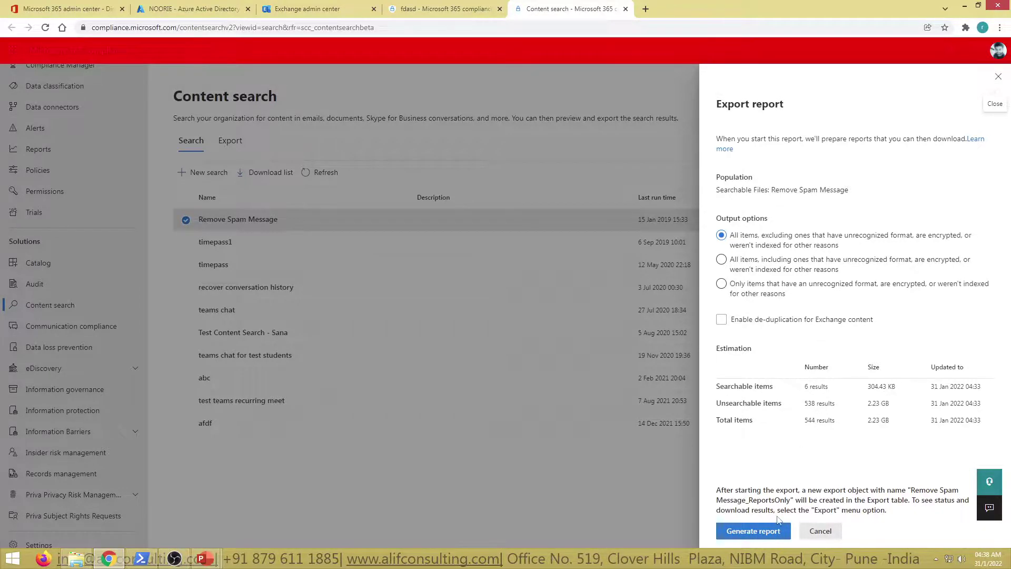
left_click(751, 531)
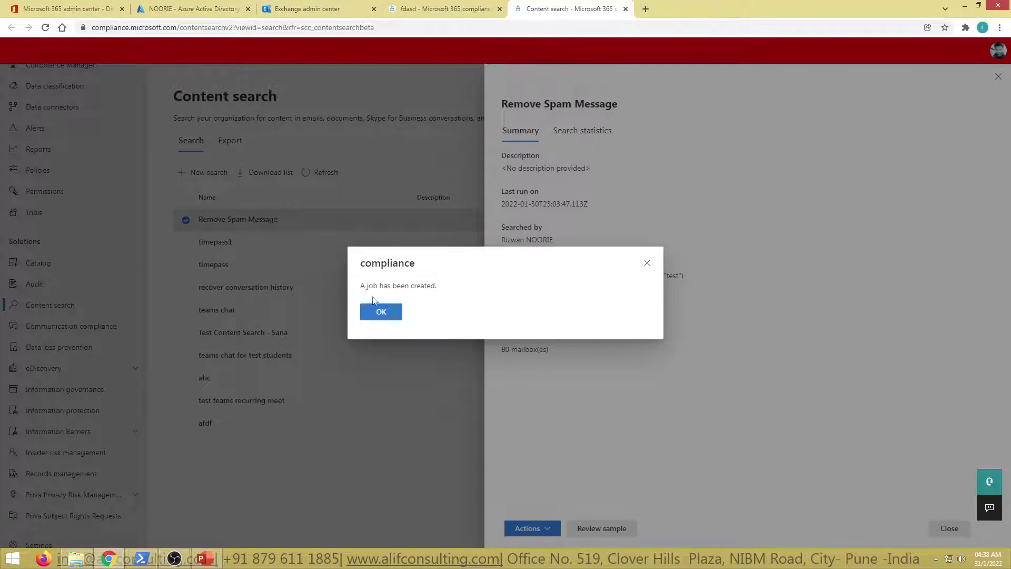
left_click(382, 313)
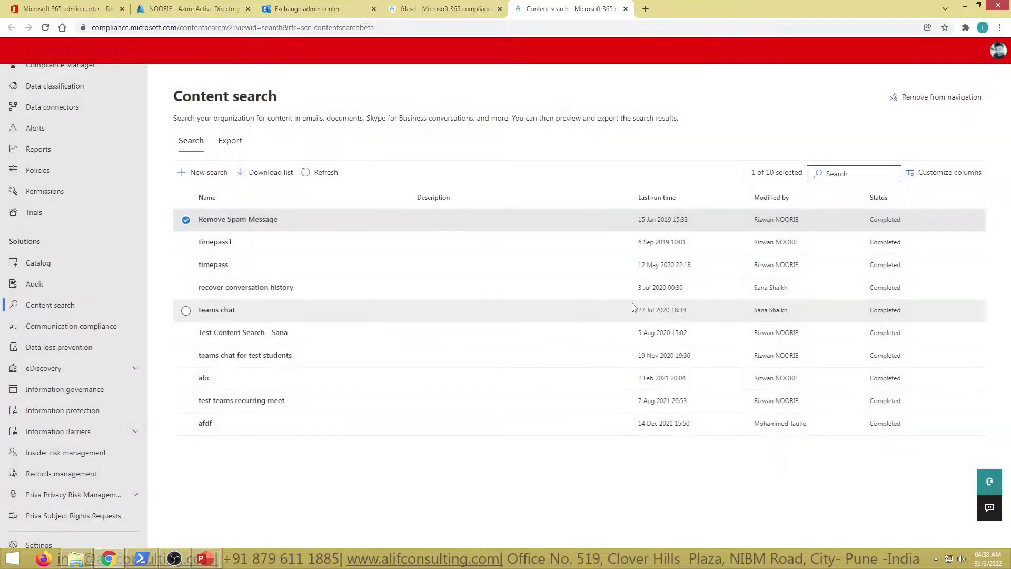
Step: Reopen Remove Spam Message, expand its condition and top-location statistics, and check its summary: 6 items, 538 unindexed
left_click(245, 222)
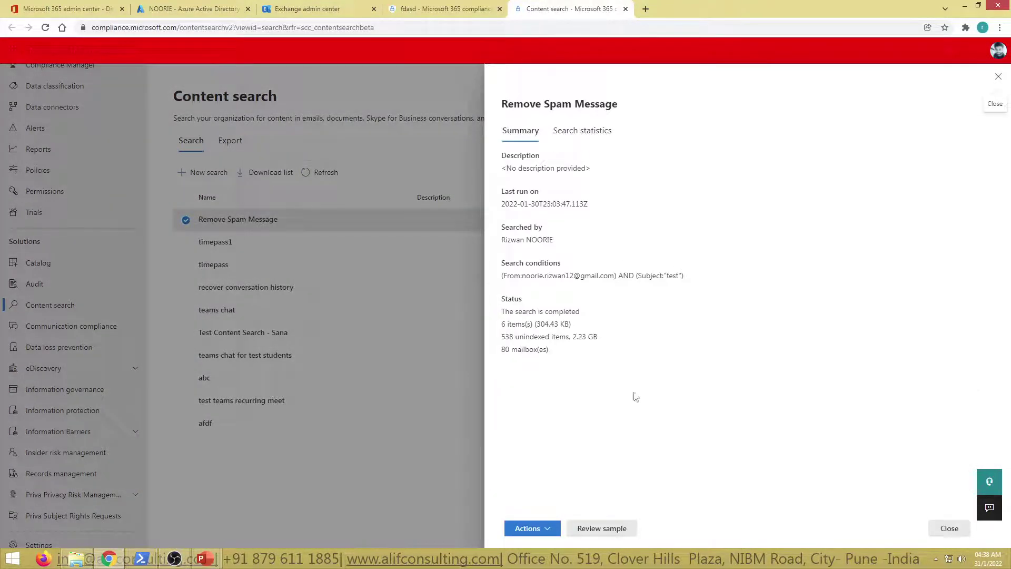
left_click(579, 131)
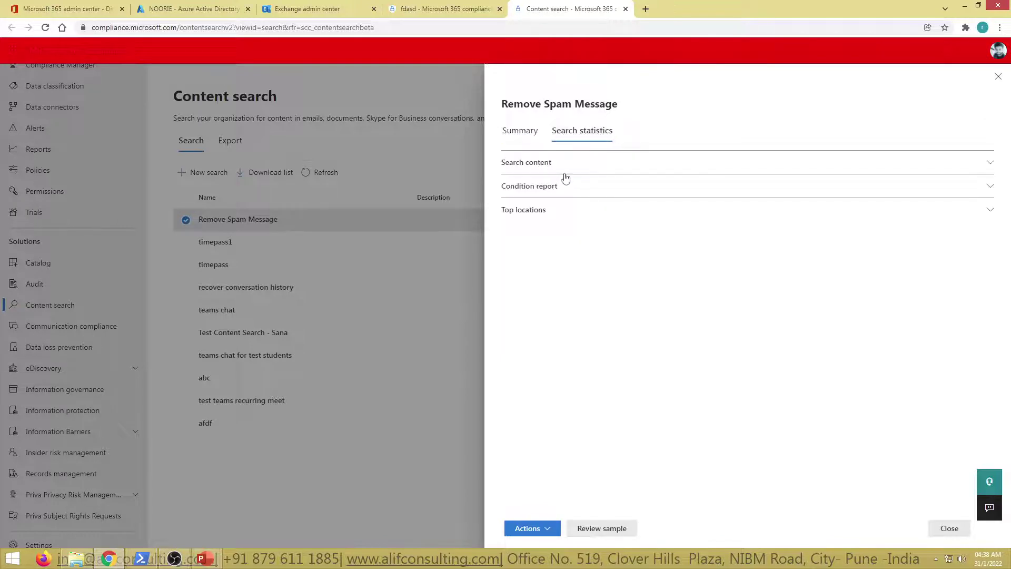
left_click(552, 188)
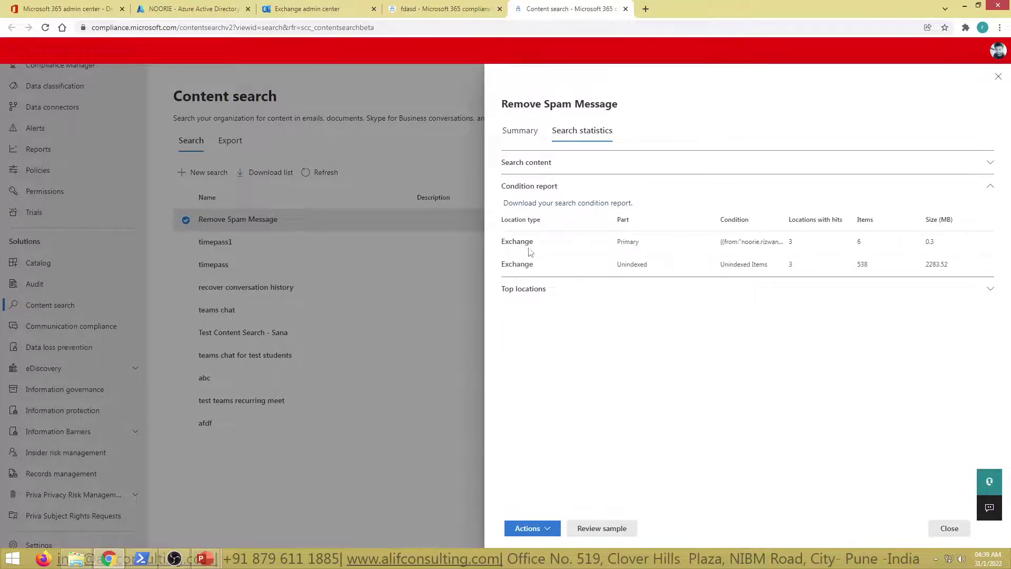
left_click(516, 295)
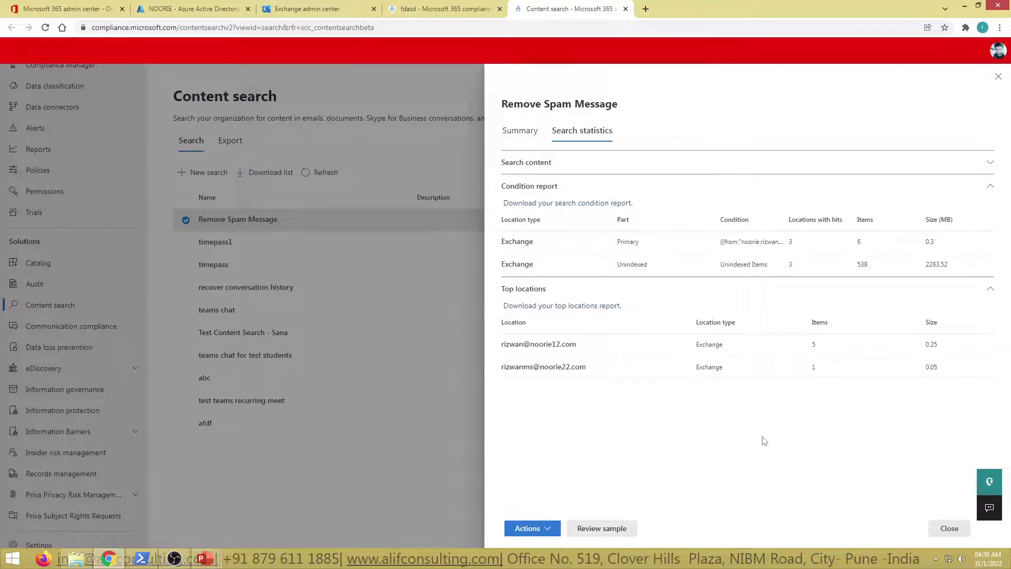
left_click(520, 131)
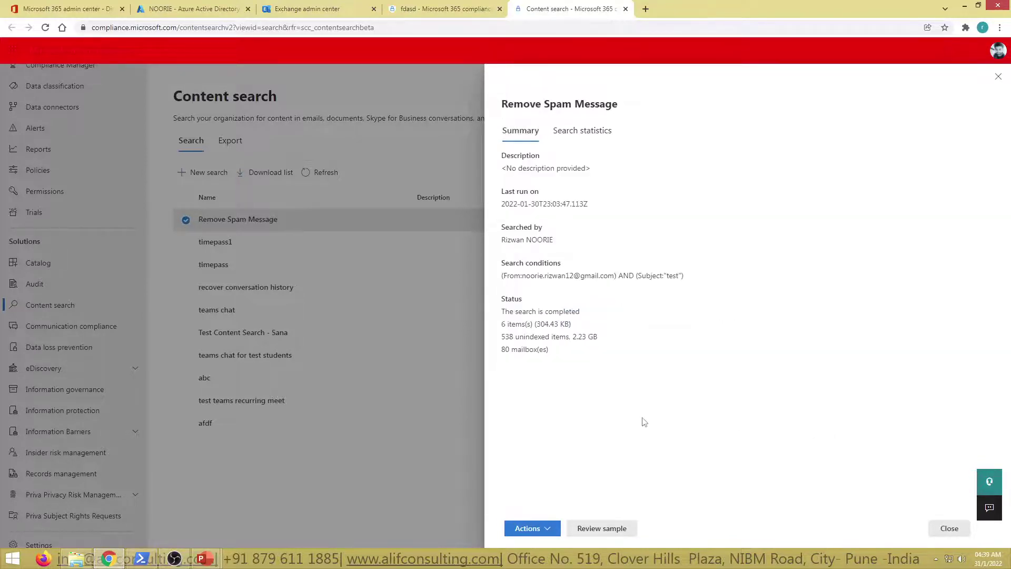
left_click(548, 528)
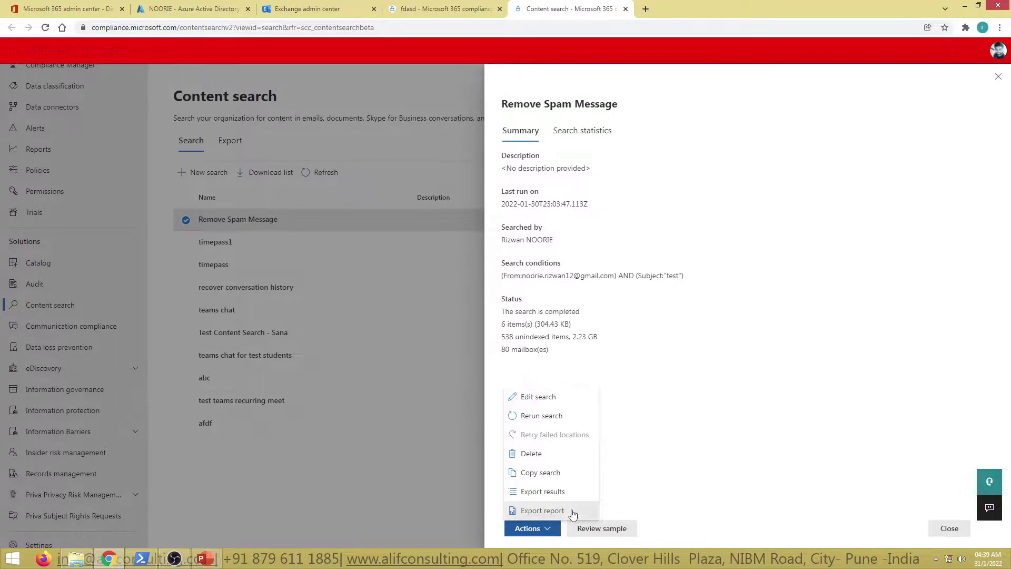
Step: Read the Remove Spam Message export report options, then cancel without generating the report
left_click(543, 510)
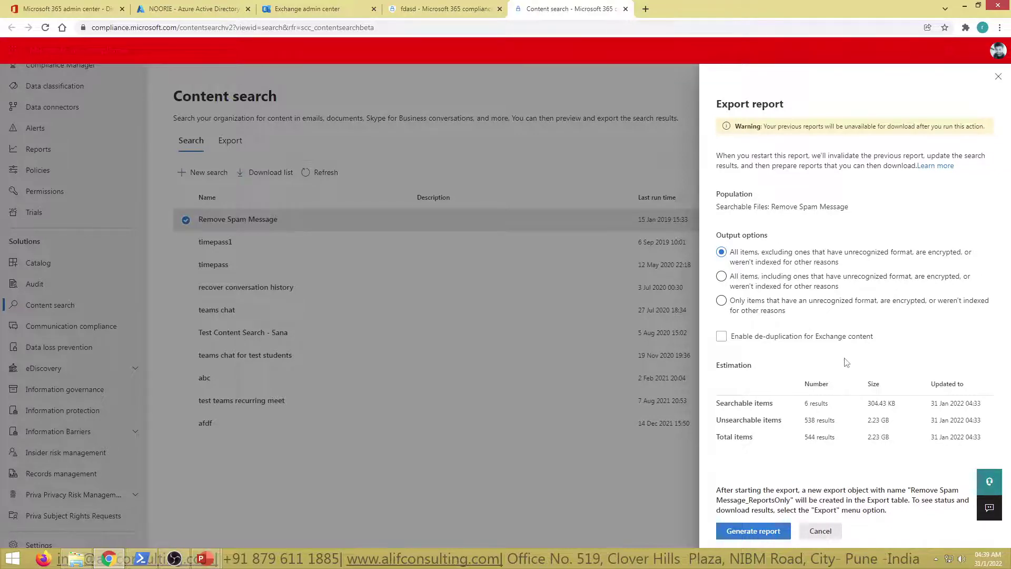
left_click_drag(724, 207, 864, 209)
left_click(870, 212)
left_click_drag(794, 137, 843, 129)
left_click(769, 506)
left_click_drag(787, 496, 947, 511)
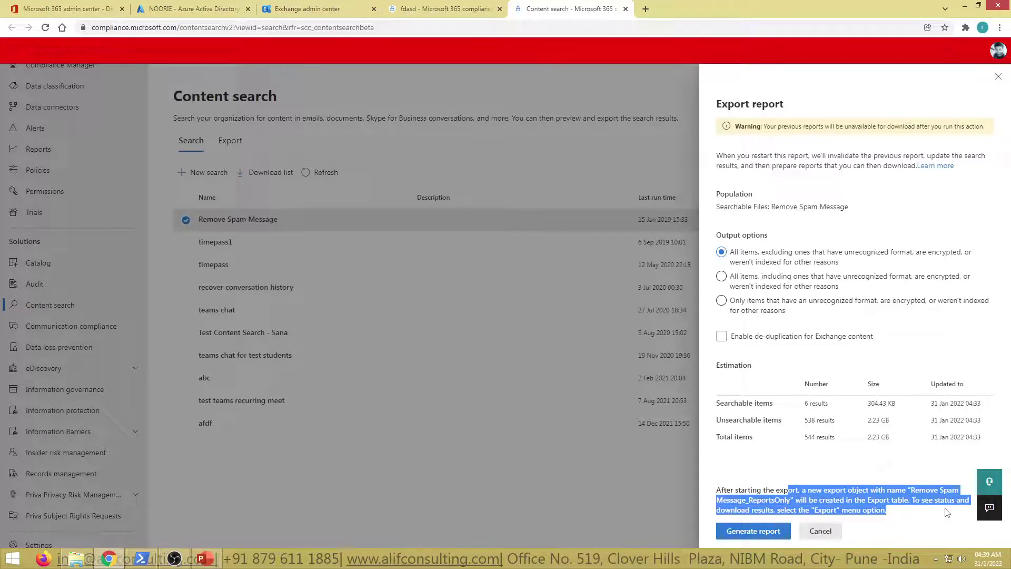
left_click(827, 538)
Step: Close the search details and open timepass1_Export from the Export list
left_click(997, 77)
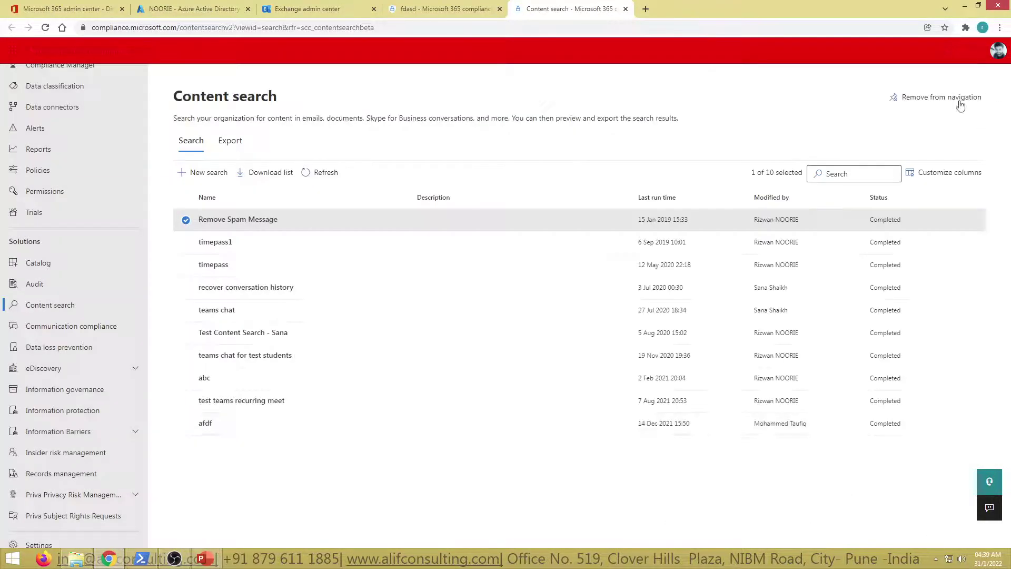
left_click(230, 142)
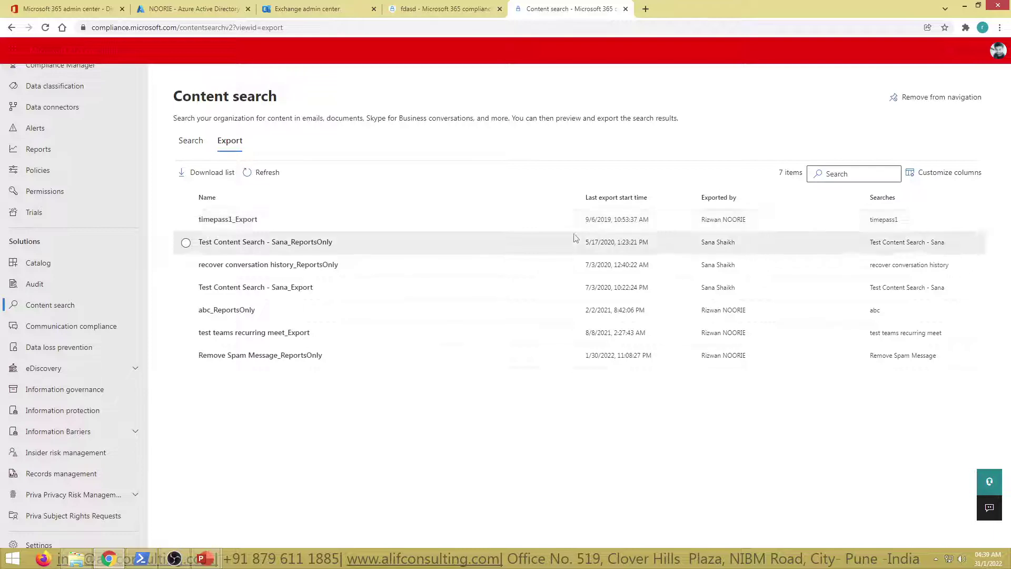
left_click(219, 221)
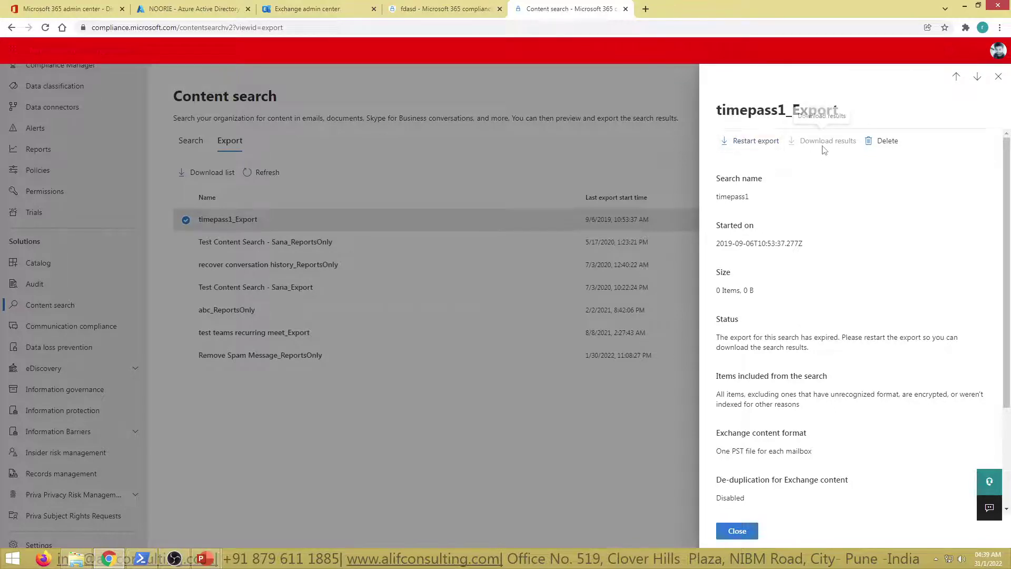
Step: Review the expired timepass1_Export details, noting its 0 Items, 0 B size, then close them
scroll(922, 418, "down", 3)
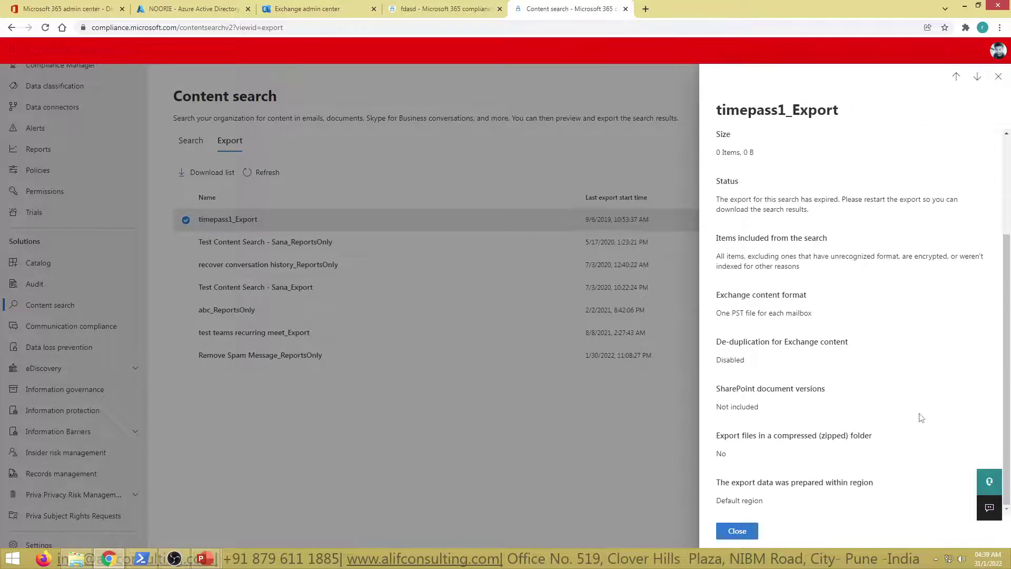
scroll(925, 405, "up", 3)
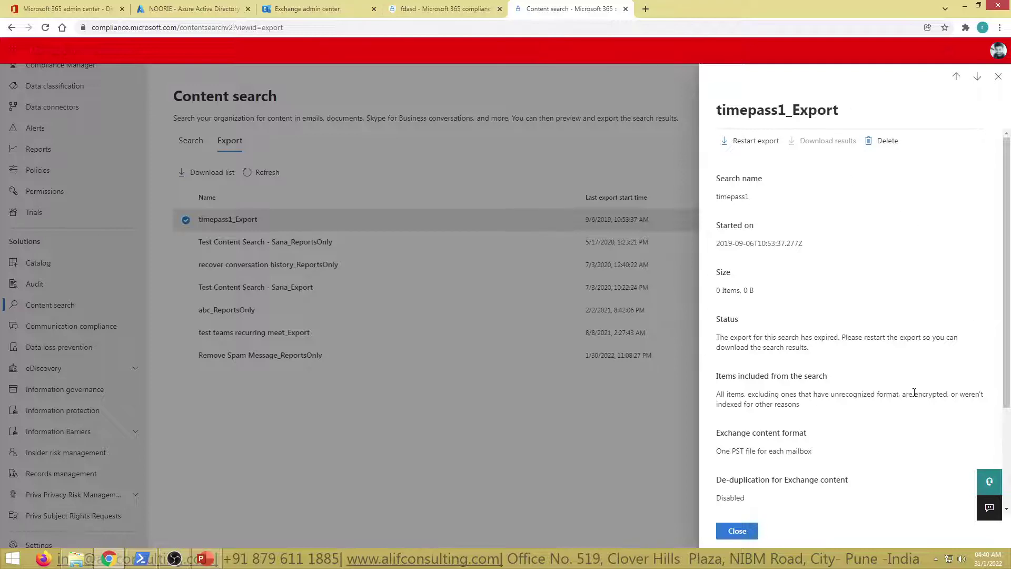
scroll(914, 393, "down", 3)
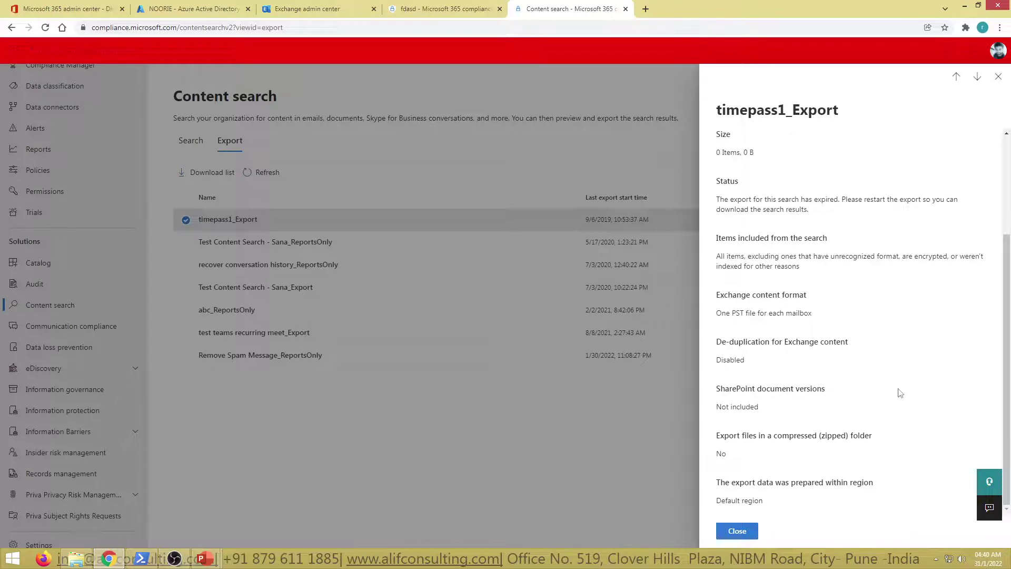
scroll(900, 392, "up", 3)
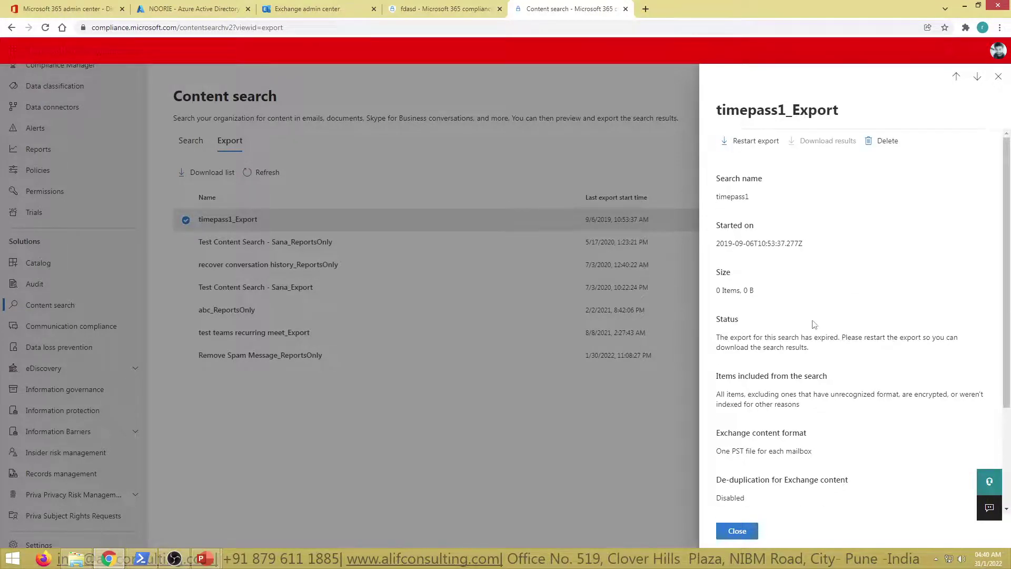
triple_click(723, 293)
left_click(747, 531)
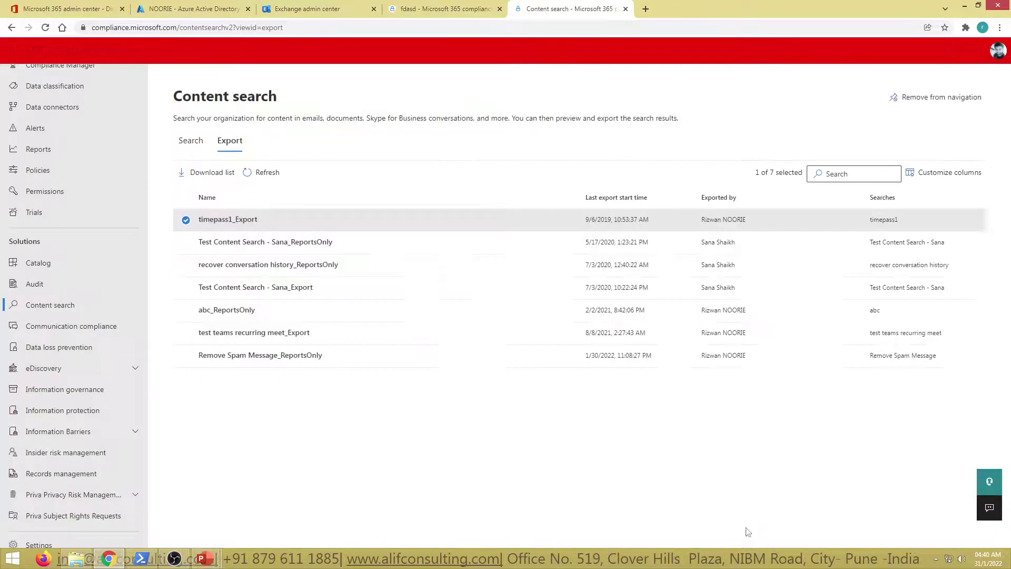
Step: Check the Test Content Search - Sana_ReportsOnly details (0 Items, 0 B), then reopen timepass1_Export
left_click(248, 241)
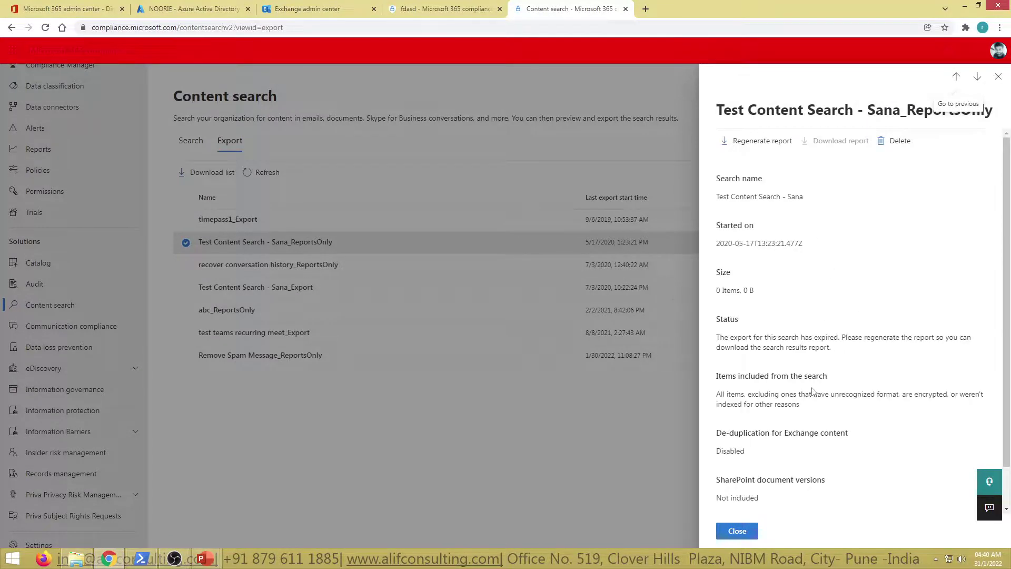
triple_click(732, 290)
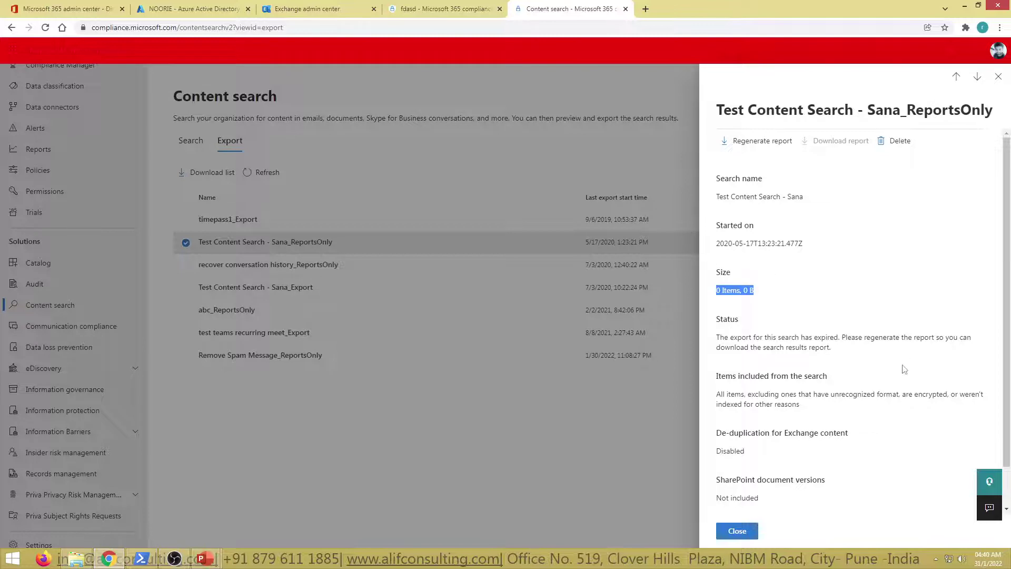
left_click(998, 76)
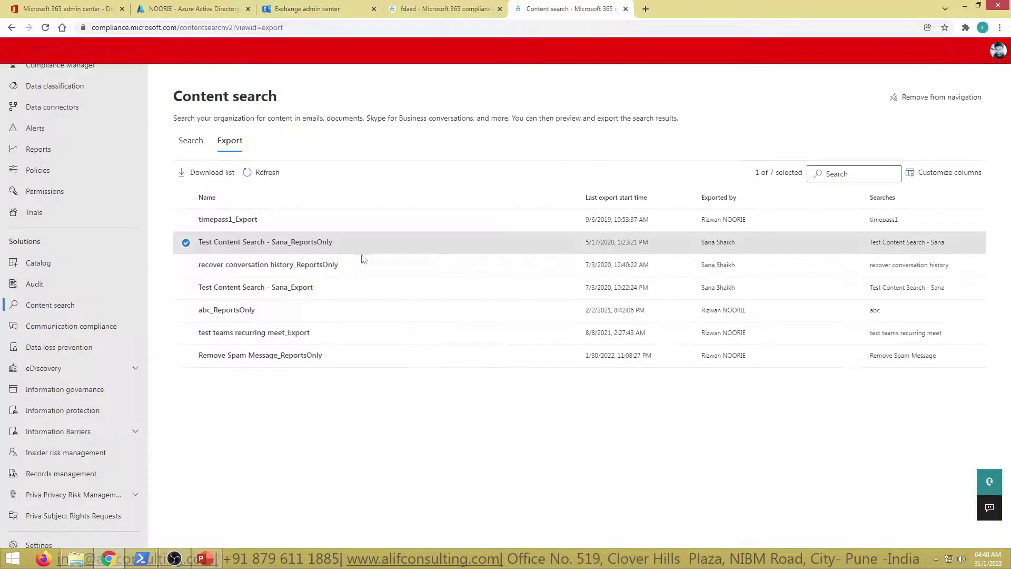
left_click(222, 225)
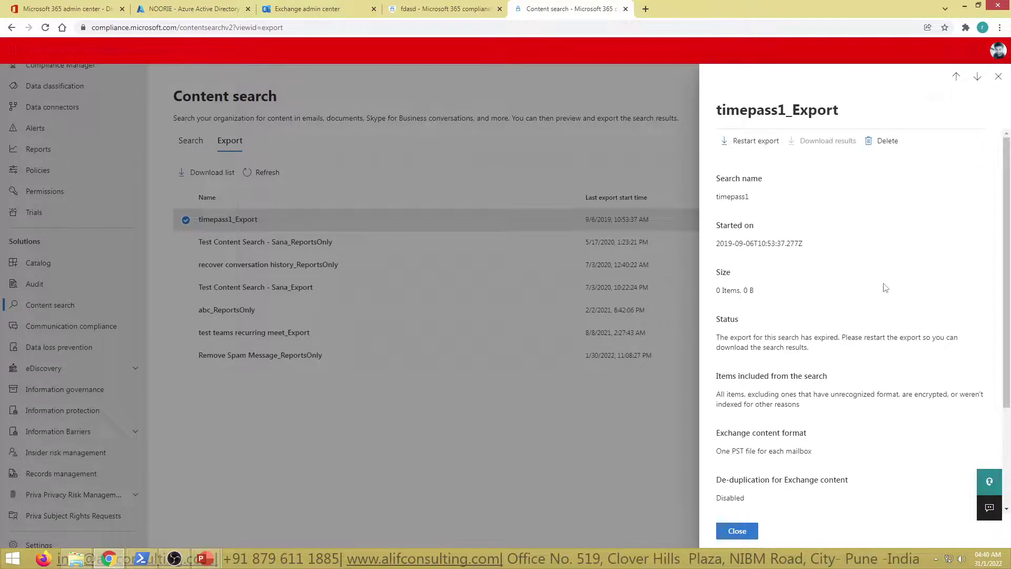
Step: Restart the timepass1_Export export for the timepass1 population with default options
left_click(752, 148)
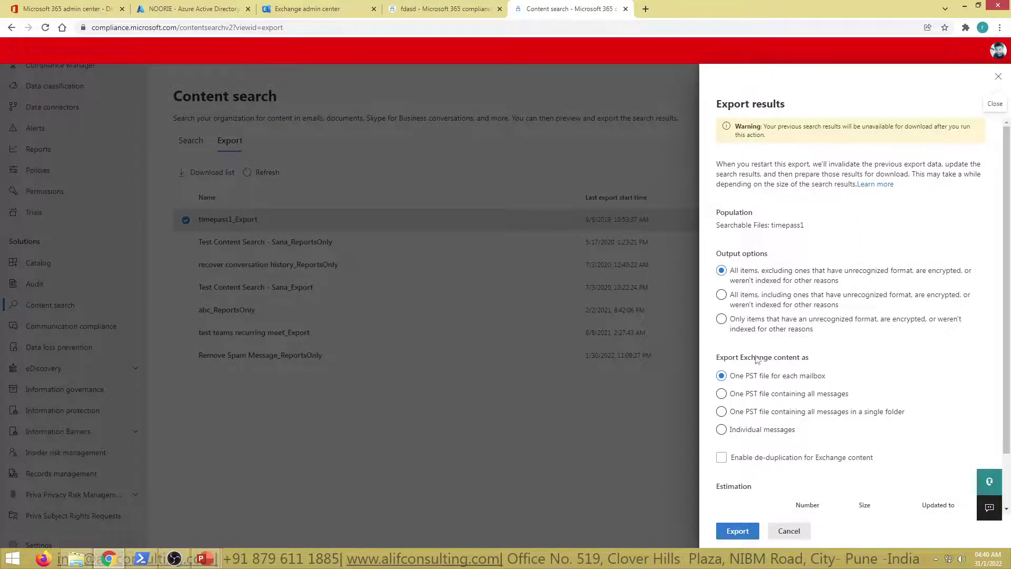
scroll(898, 485, "down", 2)
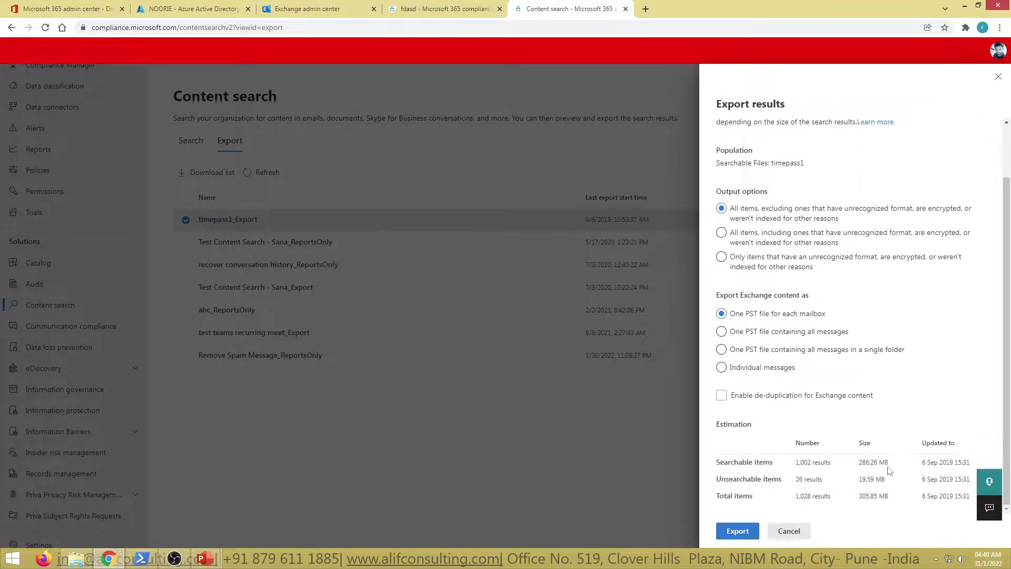
scroll(889, 470, "up", 2)
triple_click(781, 223)
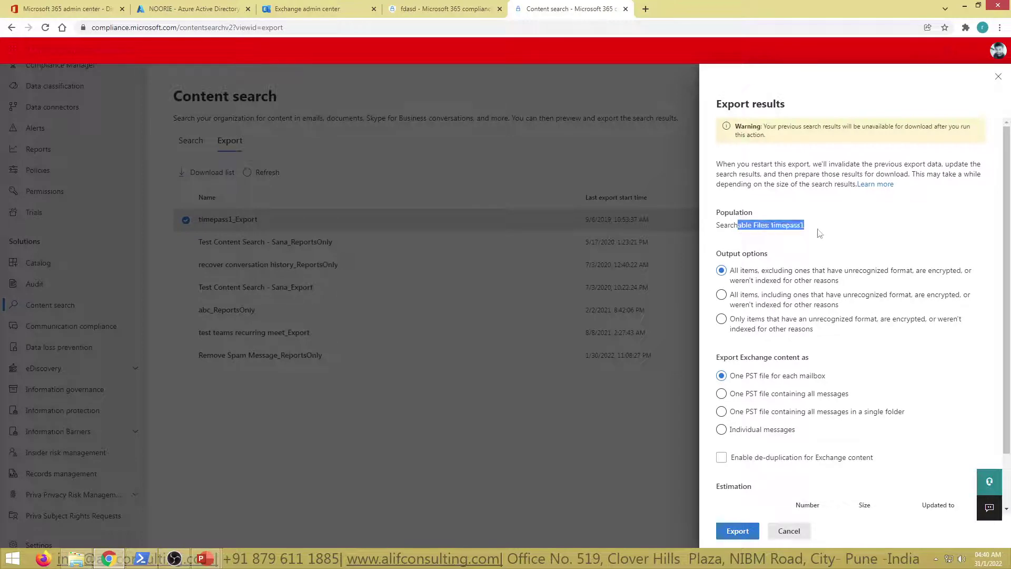
left_click(737, 530)
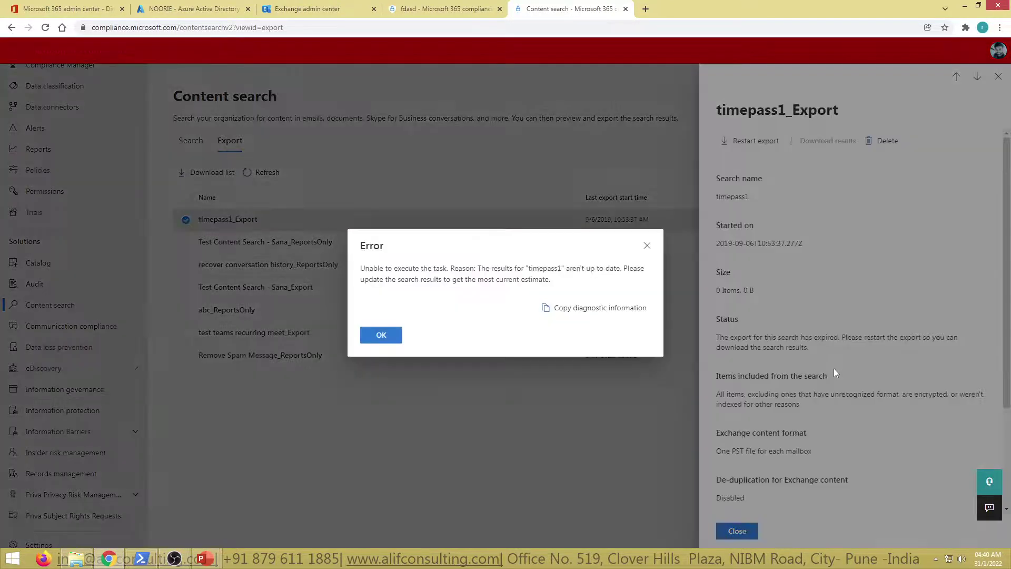
Step: Read the error saying the timepass1 results aren't up to date, then dismiss it
left_click_drag(415, 269, 420, 269)
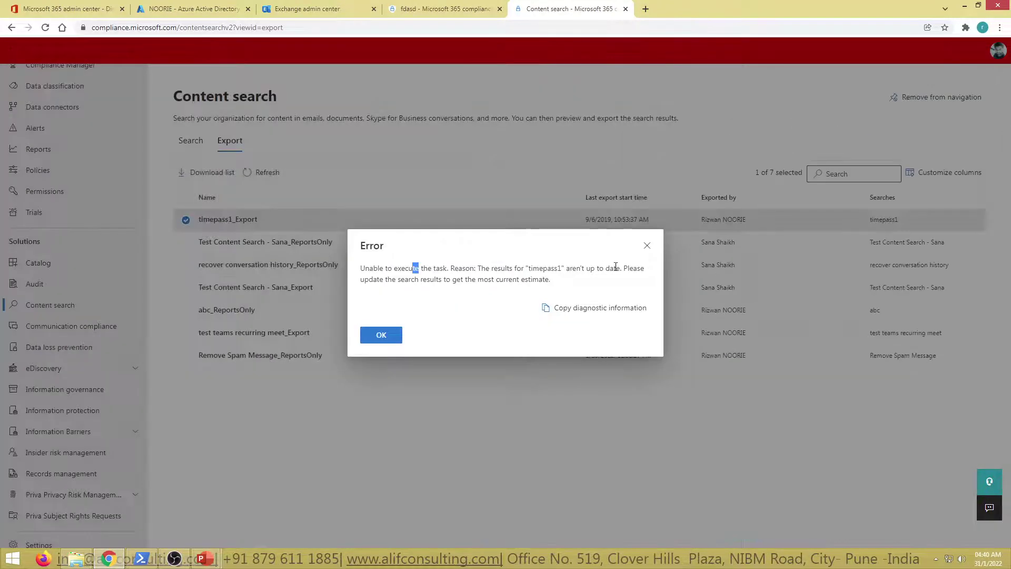
left_click(652, 285)
left_click_drag(360, 275, 607, 286)
left_click(608, 287)
left_click_drag(511, 272, 608, 287)
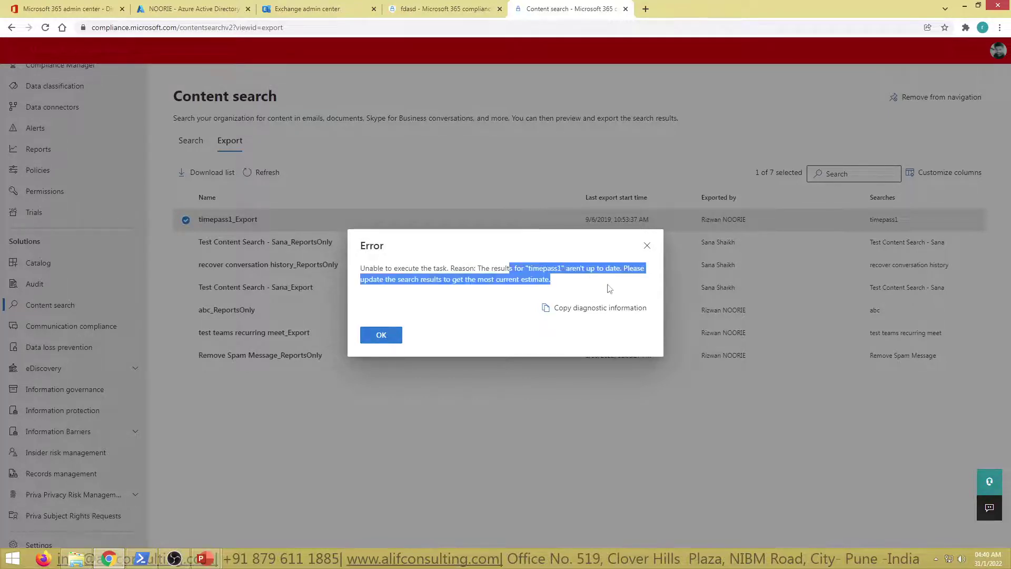
left_click(608, 287)
left_click_drag(357, 271, 598, 287)
left_click(395, 338)
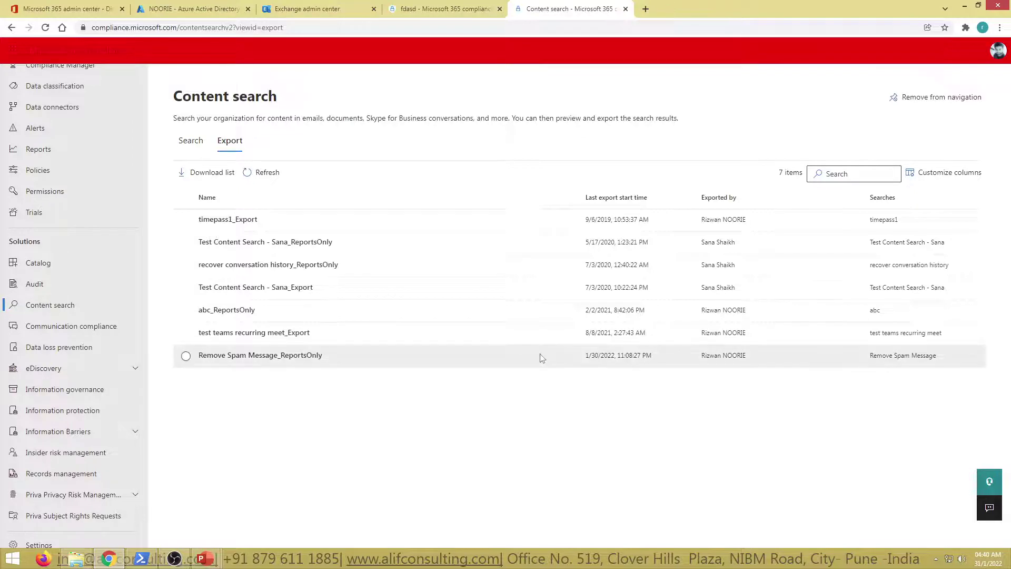
Step: Open and close the timepass1_Export details, then return to the searches list
left_click(248, 220)
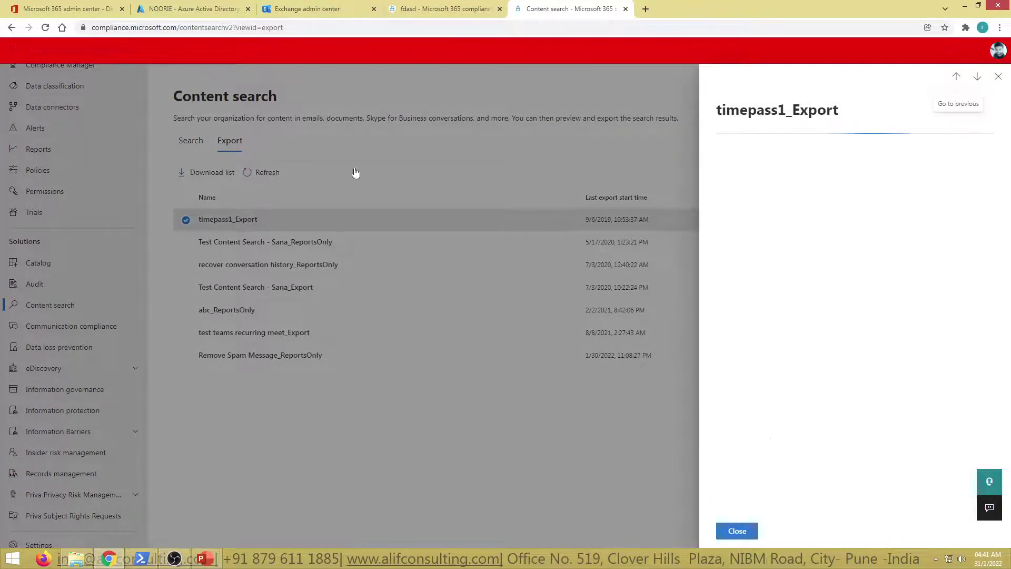
left_click(742, 531)
left_click(187, 138)
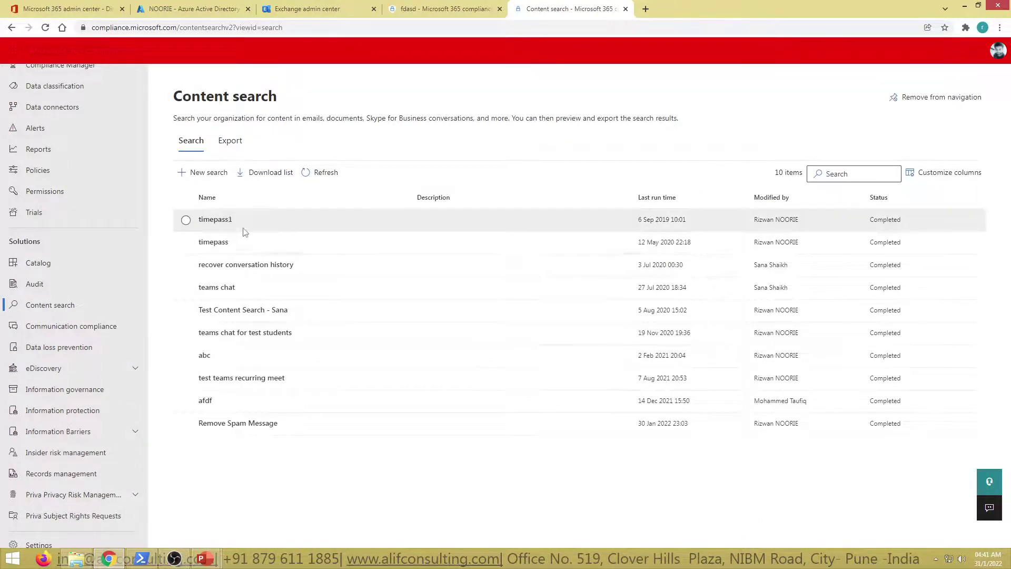
Step: Open the timepass1 search, view its actions without exporting, and close its details
left_click(218, 221)
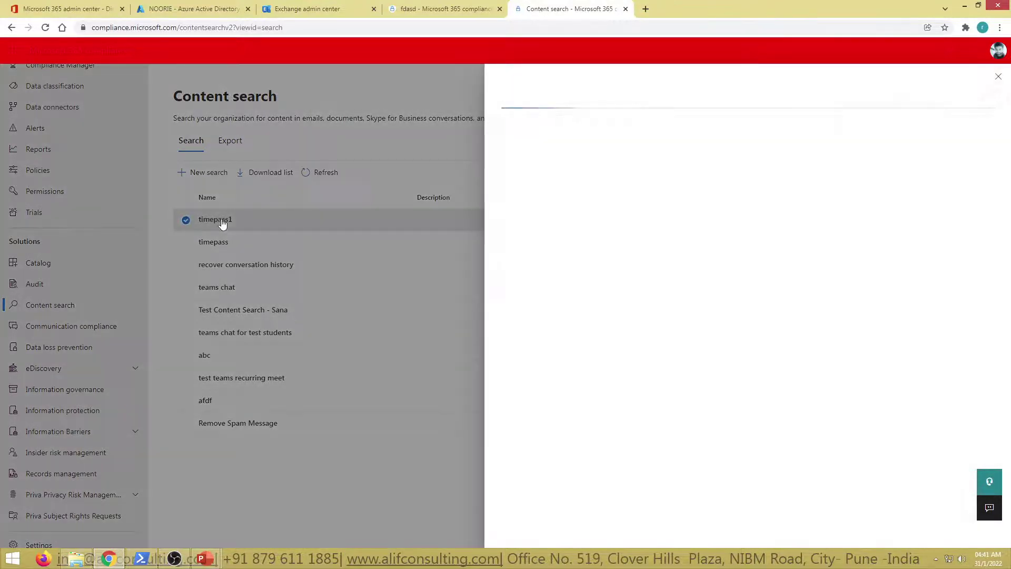
left_click(538, 522)
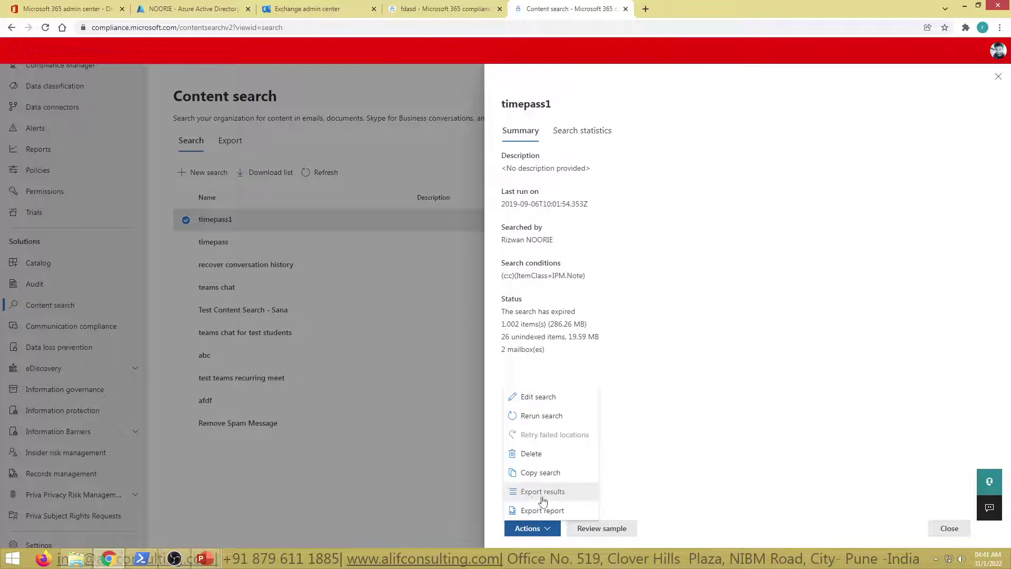
left_click(696, 482)
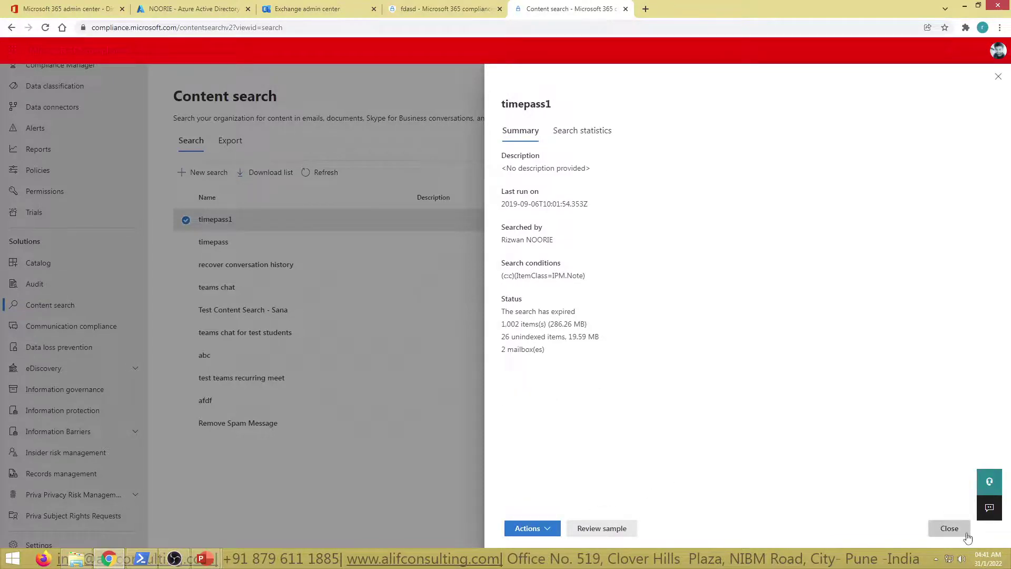
left_click(949, 528)
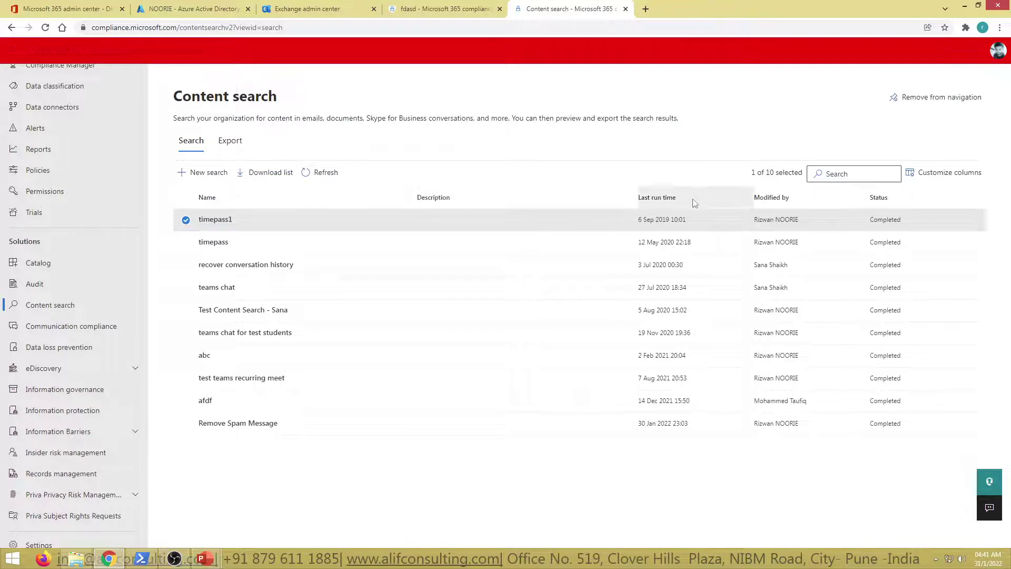
Step: Cancel the unfinished sddsd search in the fdasd case and return to the Core eDiscovery case list
left_click(413, 7)
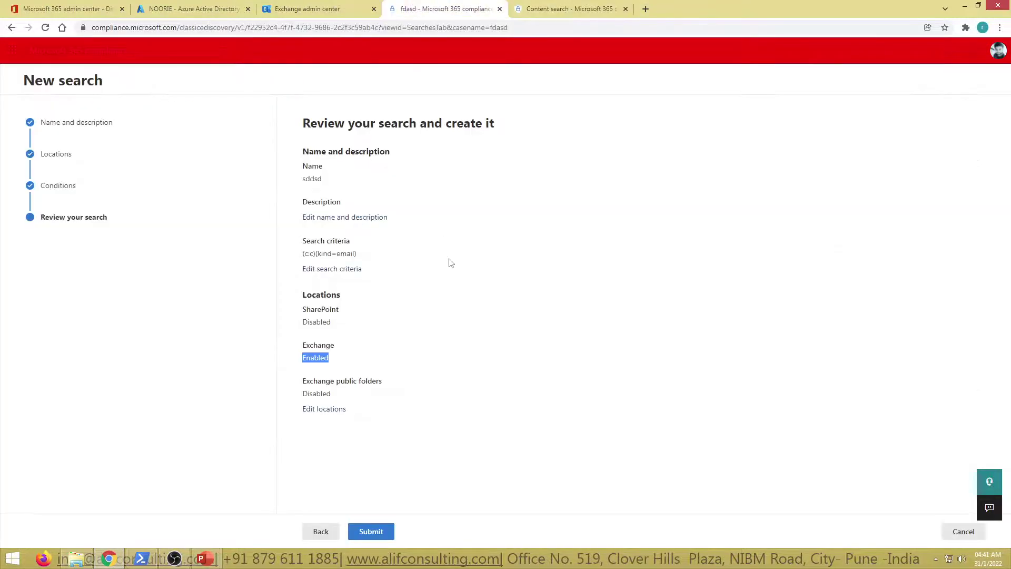
left_click(964, 532)
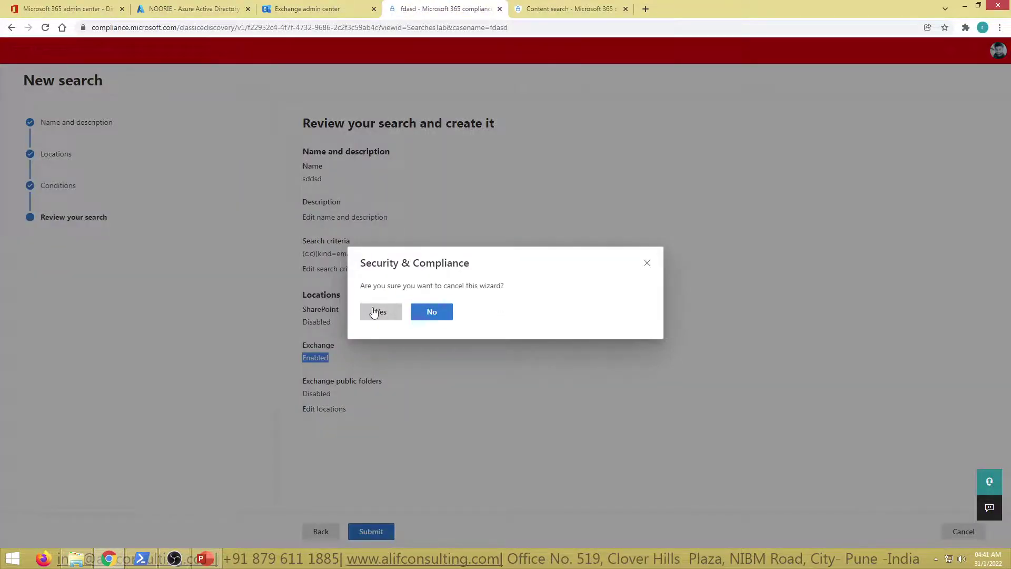
left_click(432, 312)
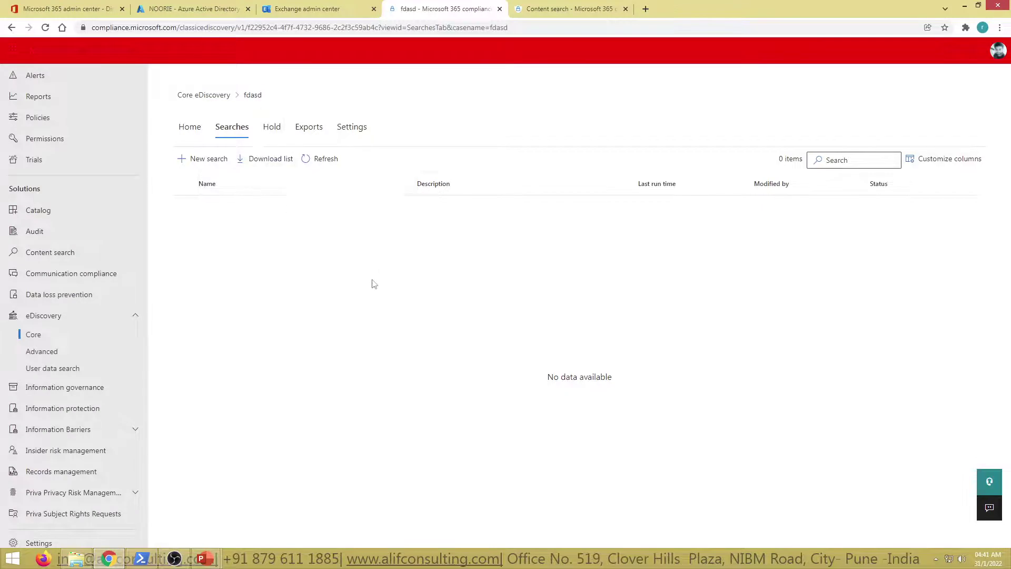
left_click(209, 98)
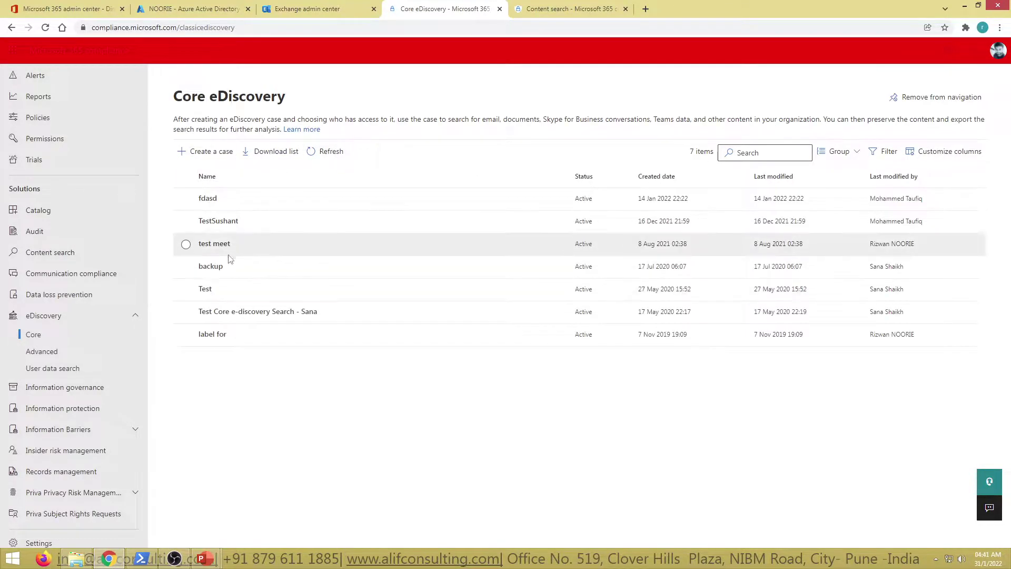
Step: Open the backup case and its bckup_Export job from the Exports tab
left_click(216, 267)
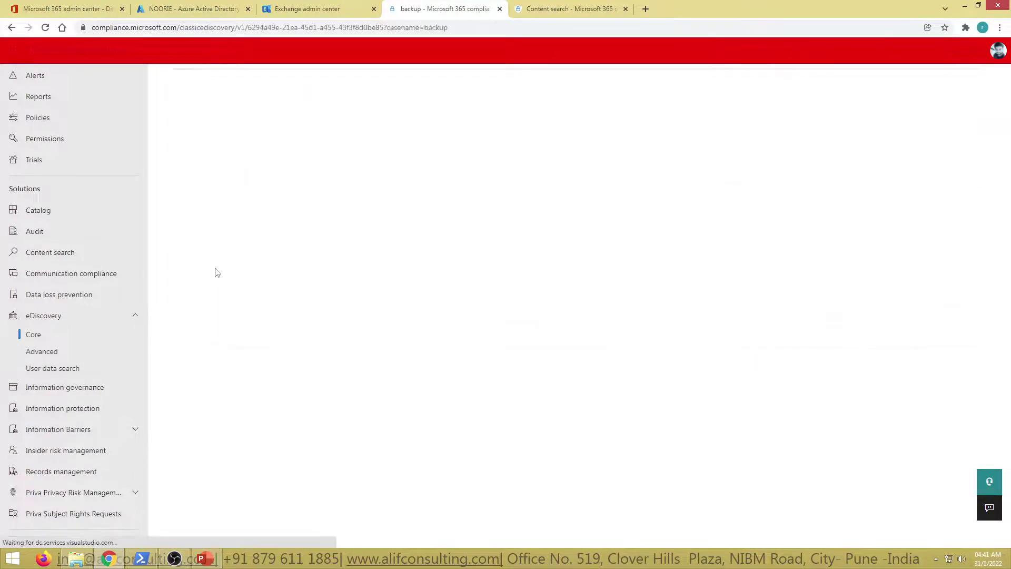
left_click(234, 129)
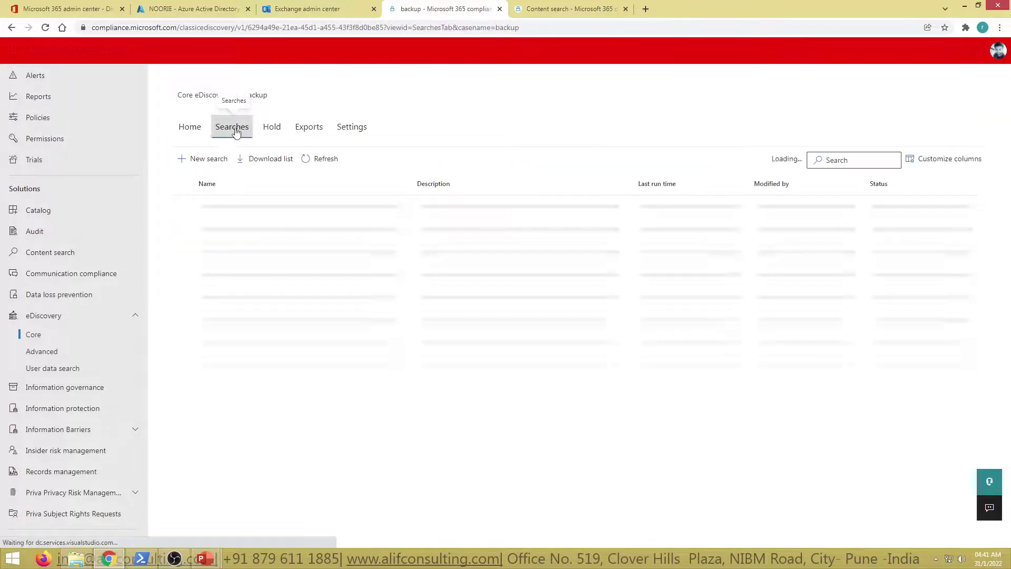
left_click(309, 127)
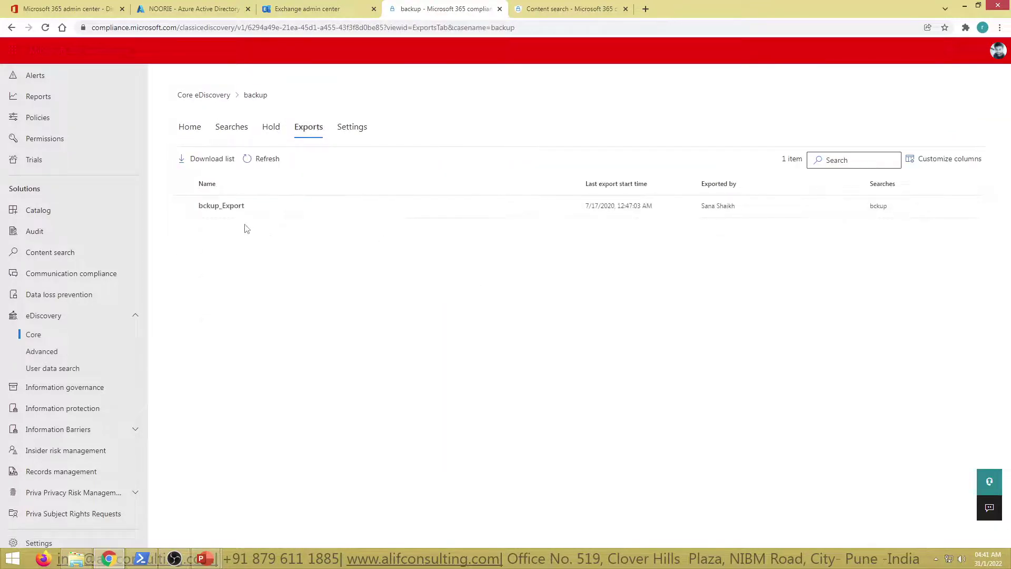
left_click(226, 207)
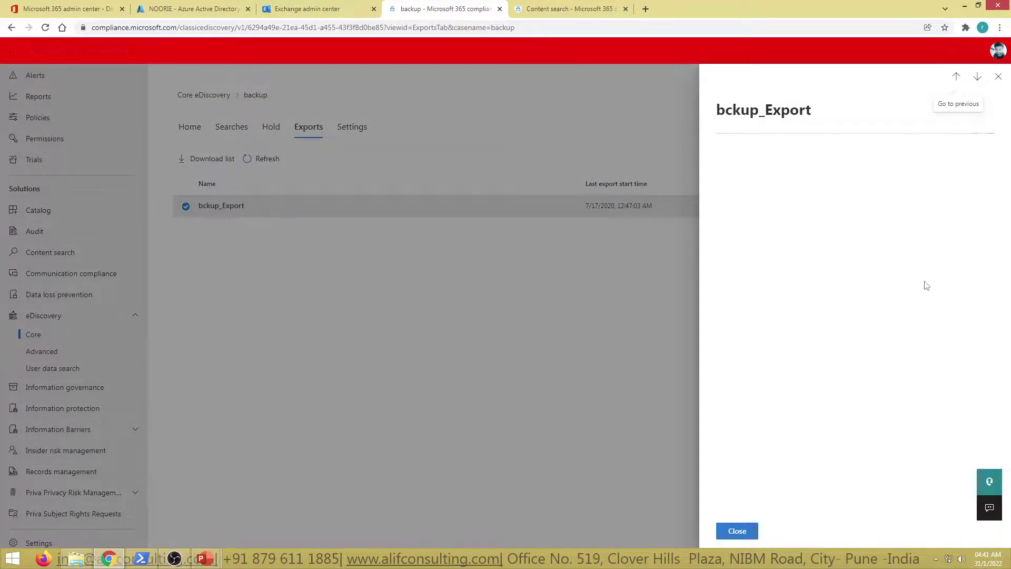
Step: Scroll the bckup_Export details and check its 0 Items, 0 B size
scroll(879, 350, "down", 3)
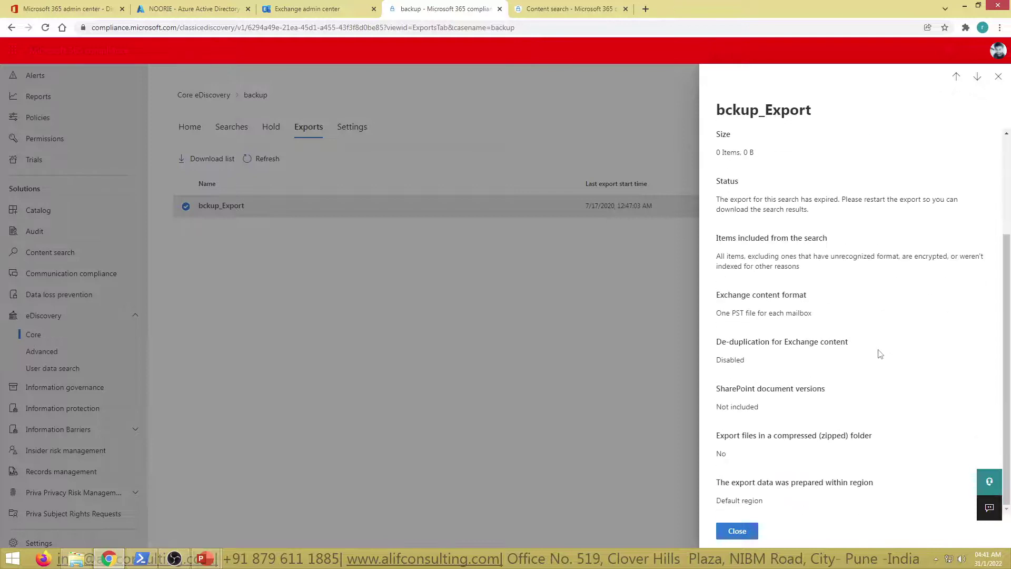
scroll(874, 368, "up", 3)
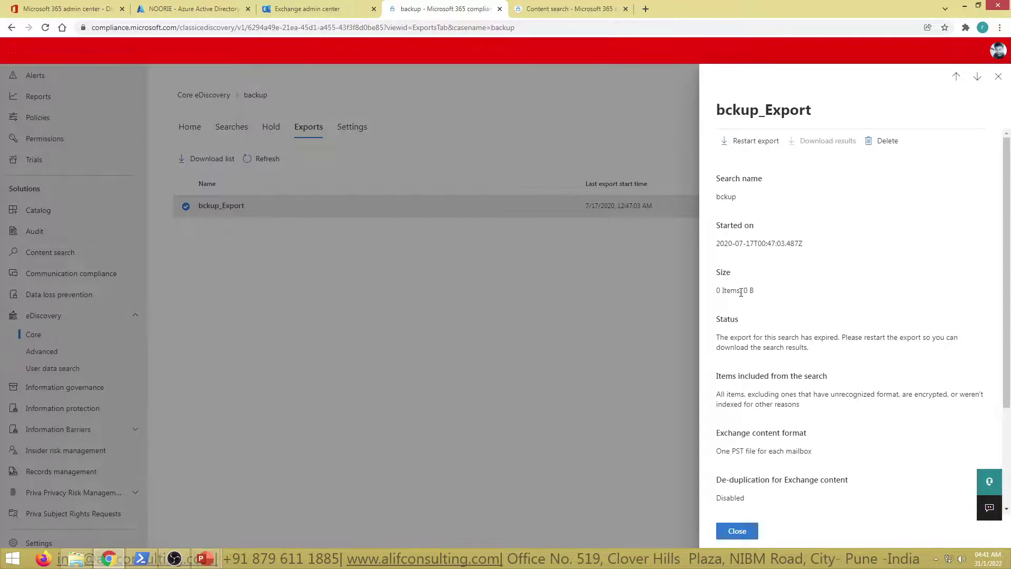
mouse_move(727, 291)
left_mouse_down()
mouse_move(797, 295)
mouse_move(712, 294)
left_mouse_up()
left_click(770, 303)
triple_click(730, 293)
left_click(773, 296)
Step: Read the items-included description in the bckup_Export details, then close the panel
left_click_drag(771, 402, 887, 405)
left_click(888, 406)
left_click_drag(731, 394, 880, 425)
left_click(954, 418)
left_click(880, 424)
left_click_drag(728, 395, 820, 405)
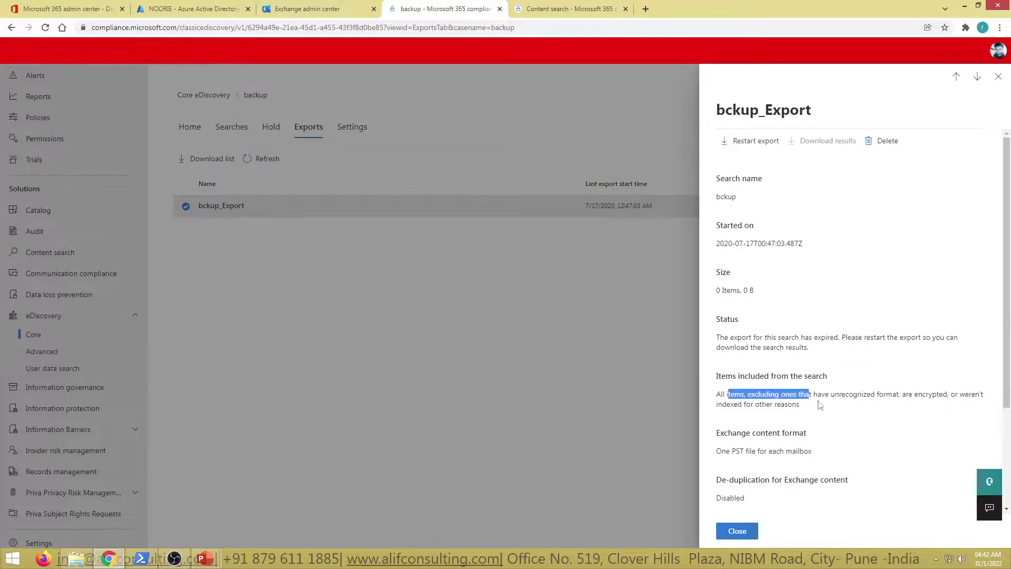
left_click_drag(897, 395, 993, 408)
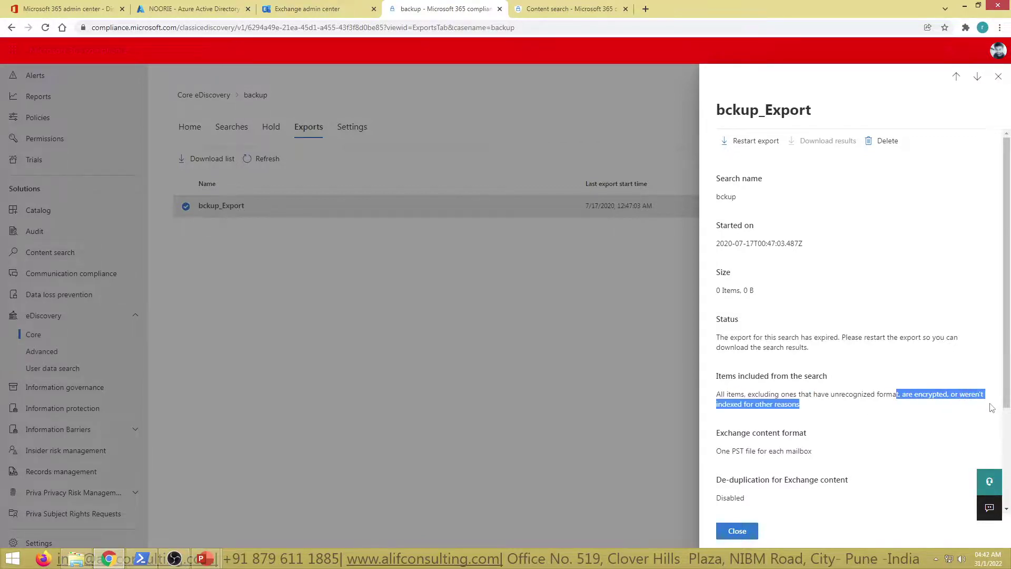
left_click(778, 397)
left_click_drag(717, 397, 905, 424)
left_click(775, 406)
left_click_drag(715, 399, 894, 415)
left_click(897, 416)
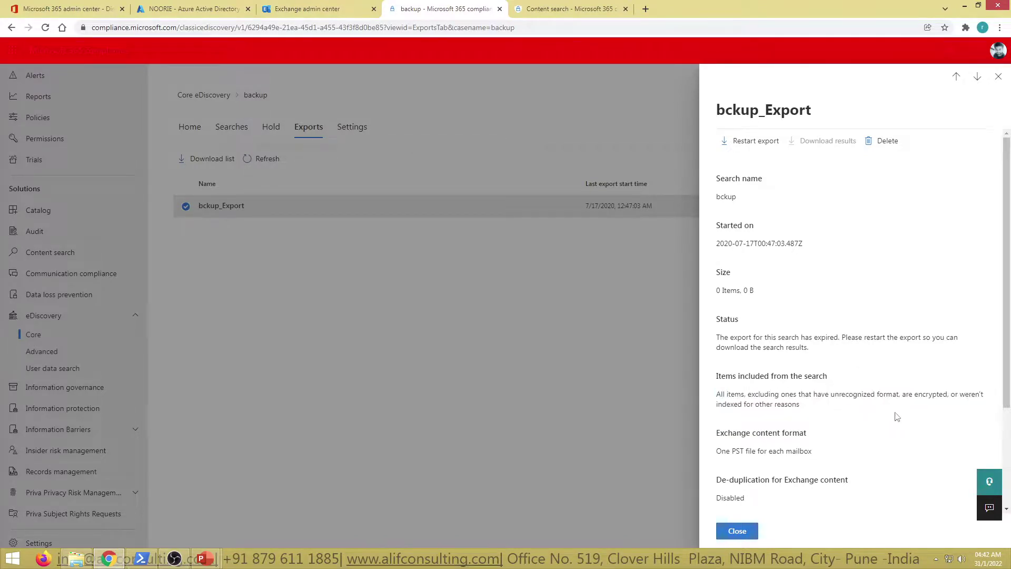
left_click(999, 77)
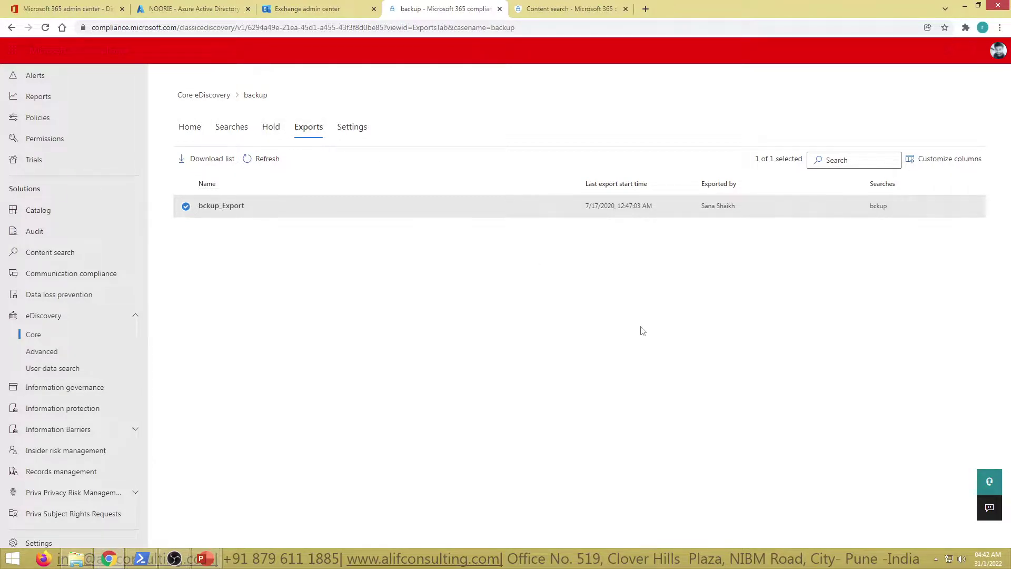
Step: Open the backup case's Home overview and flip between the Content search and case tabs
left_click(189, 126)
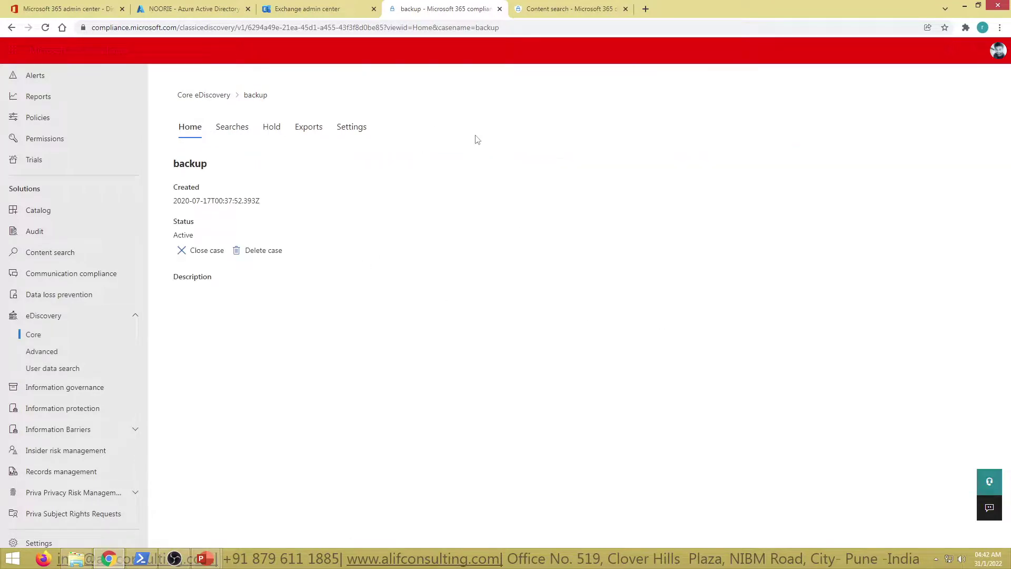
left_click(204, 31)
left_click(588, 9)
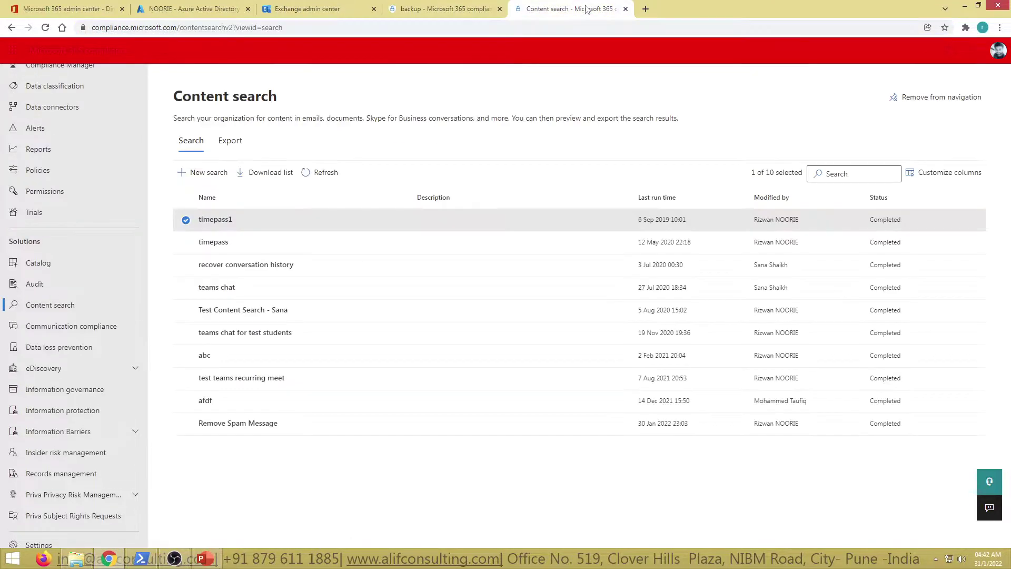
left_click(202, 27)
left_click(430, 6)
left_click(532, 329)
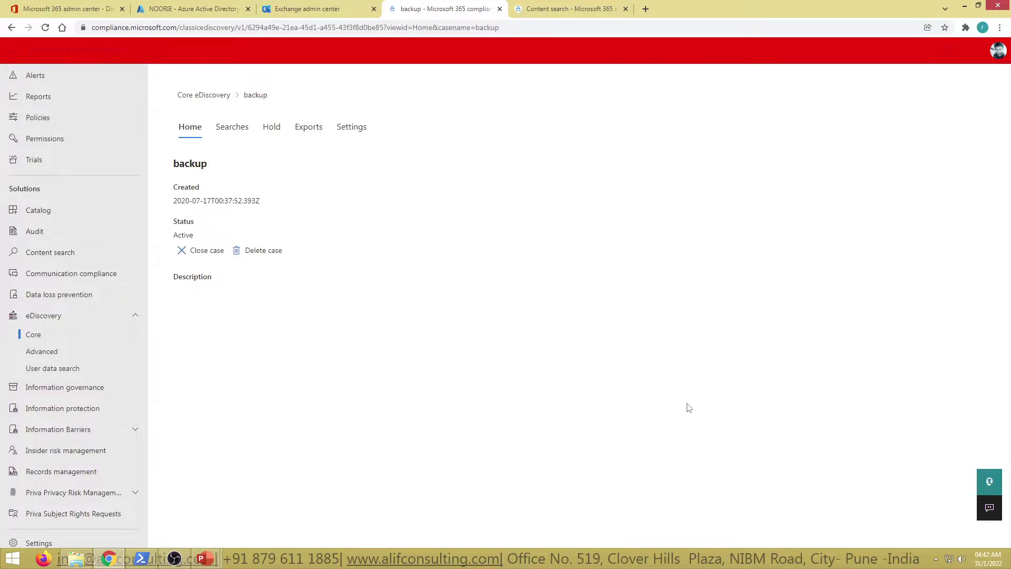
Step: Move across browser tabs to the Exchange admin center Mailboxes page listing 13 mailboxes
left_click(556, 5)
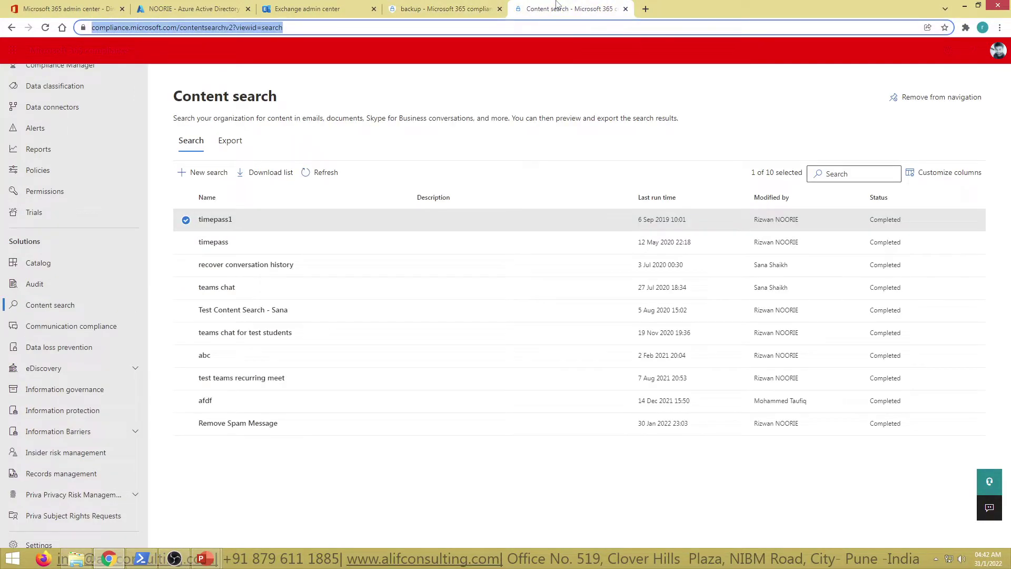
left_click(459, 6)
left_click(561, 6)
left_click(437, 6)
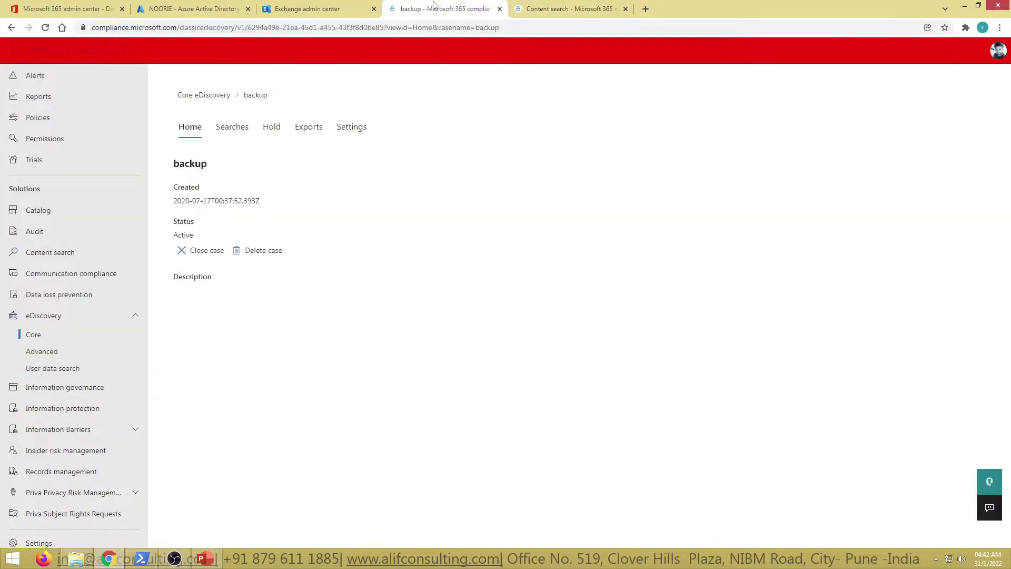
key("ctrl+shift+Tab")
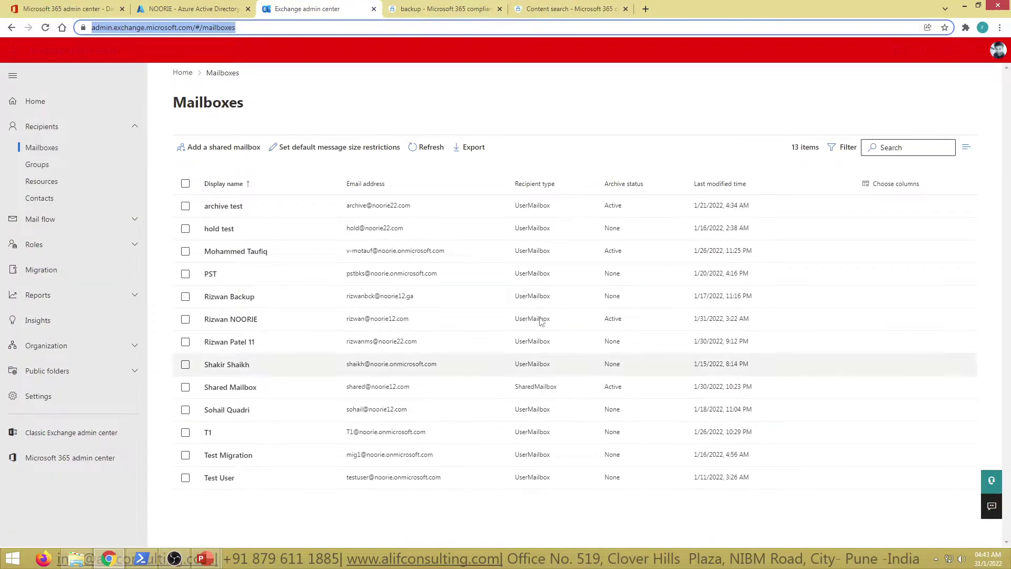